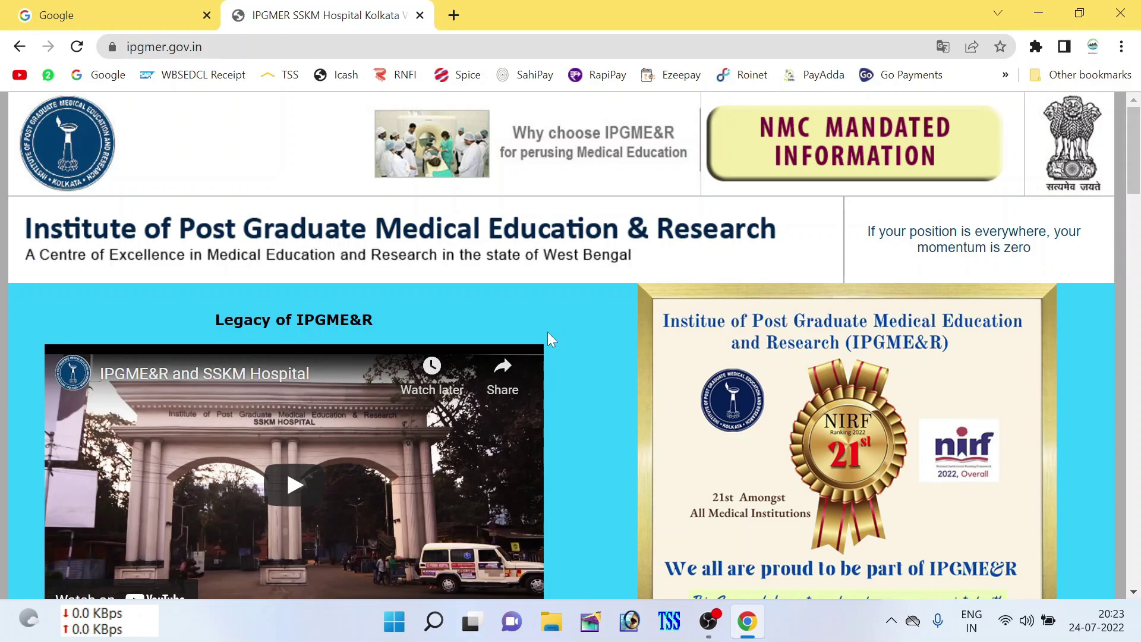
Open the 'Online OPD Ticket Booking System | WBDHFW' result from the 'hospital outdoor ticket' search.
scroll(547, 332, "down", 4)
scroll(560, 340, "up", 4)
scroll(562, 341, "down", 5)
scroll(563, 351, "down", 6)
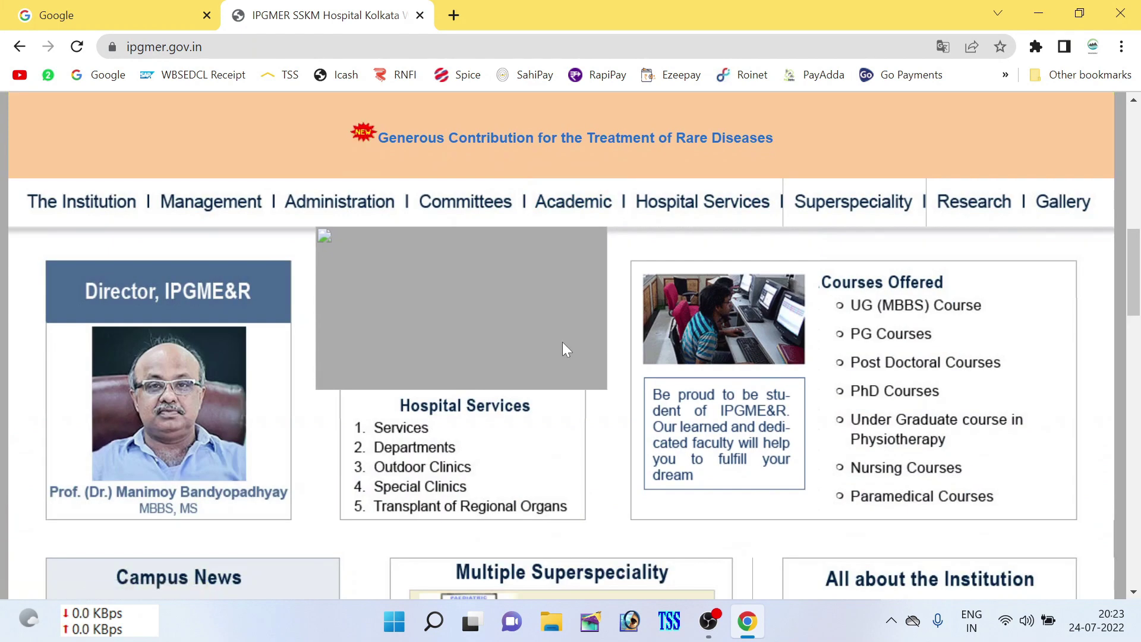
scroll(564, 351, "down", 5)
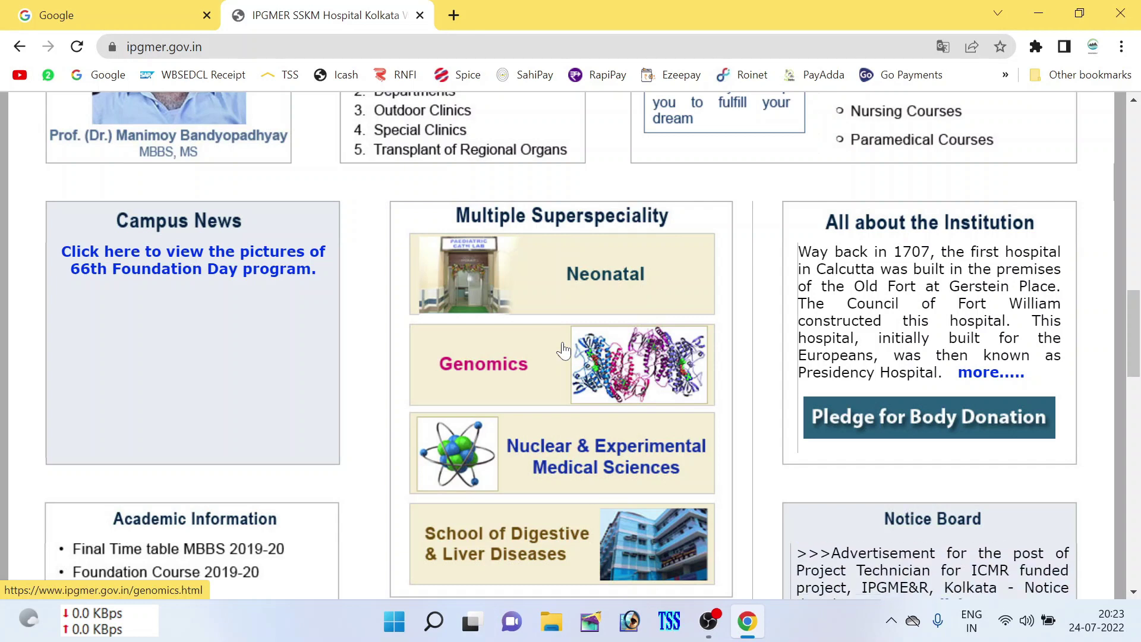
scroll(564, 351, "up", 3)
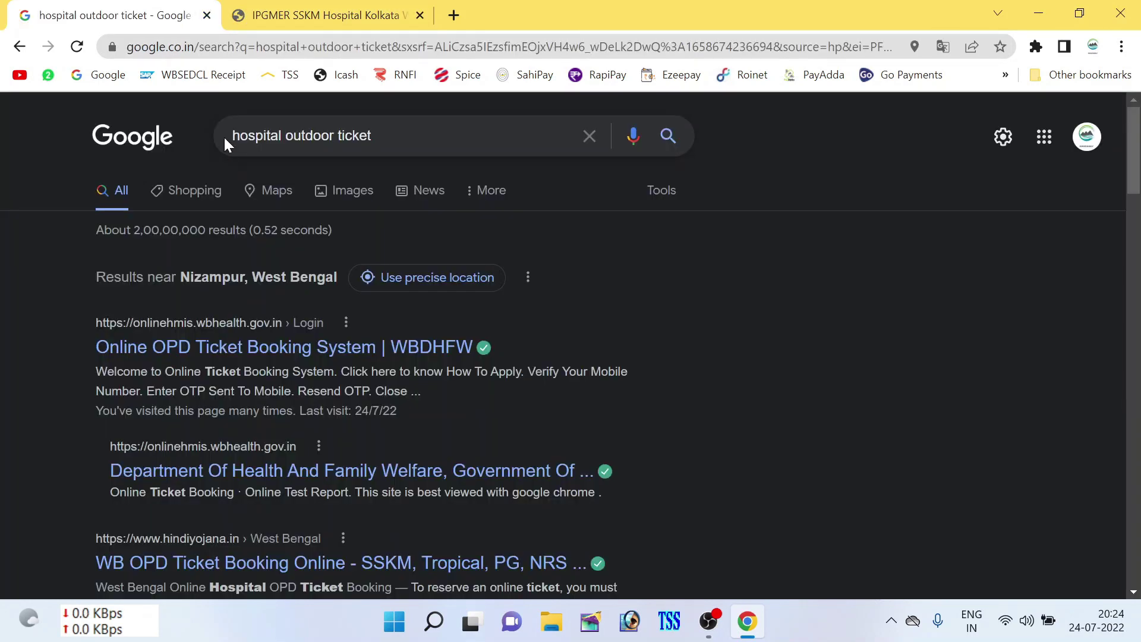
left_click_drag(373, 137, 230, 140)
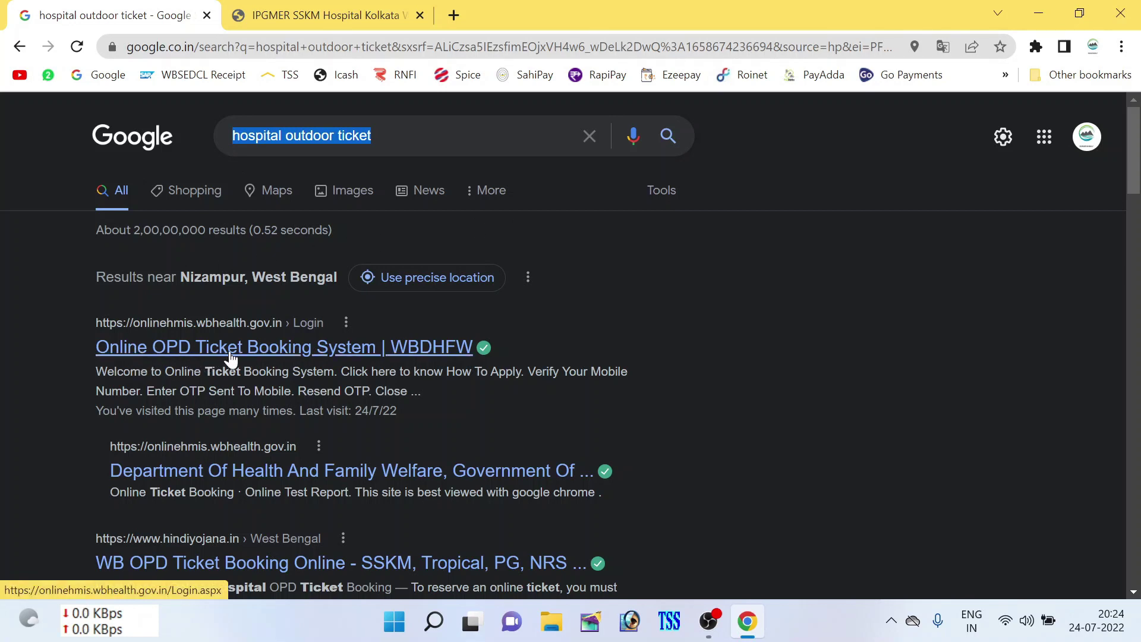
left_click(317, 351)
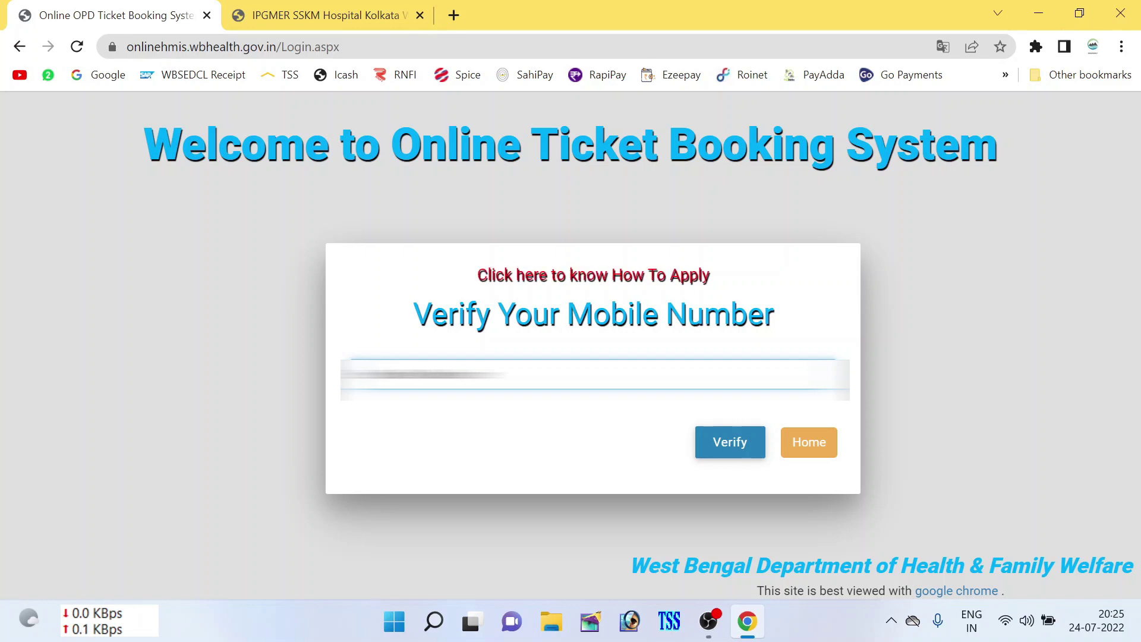
Verify the mobile number, then enter the received OTP and submit it to log in.
key("Return")
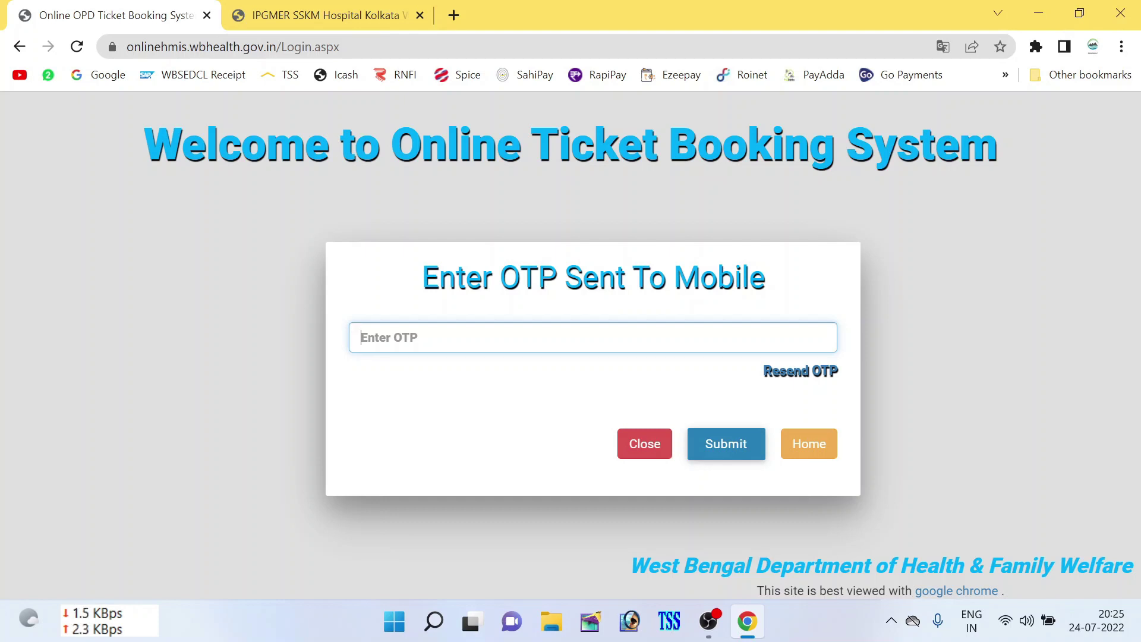
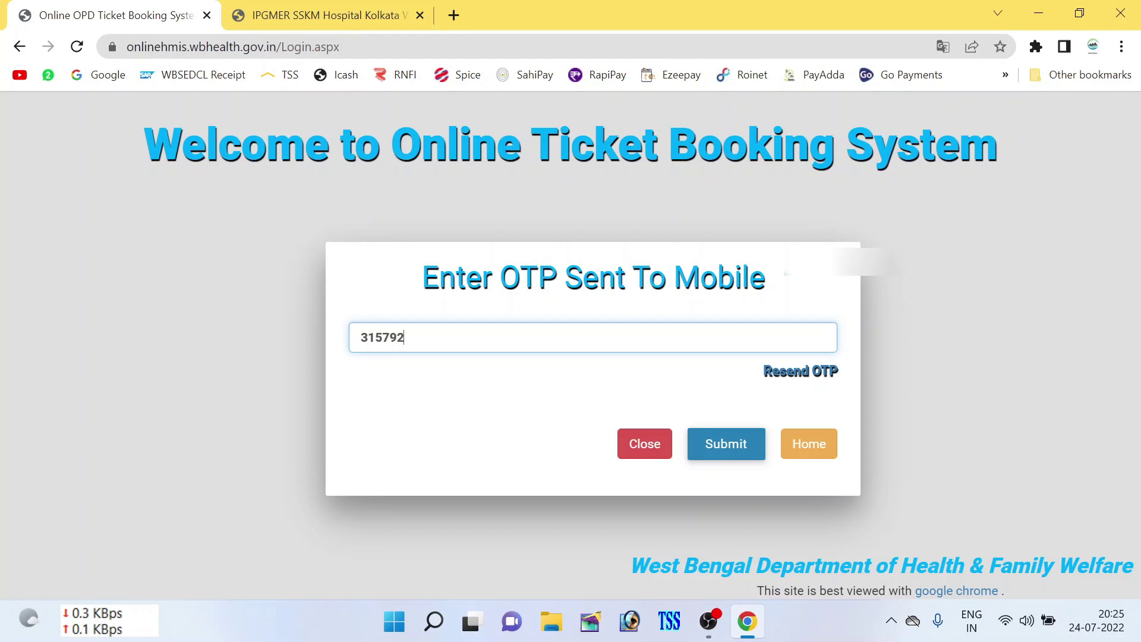
left_click(700, 454)
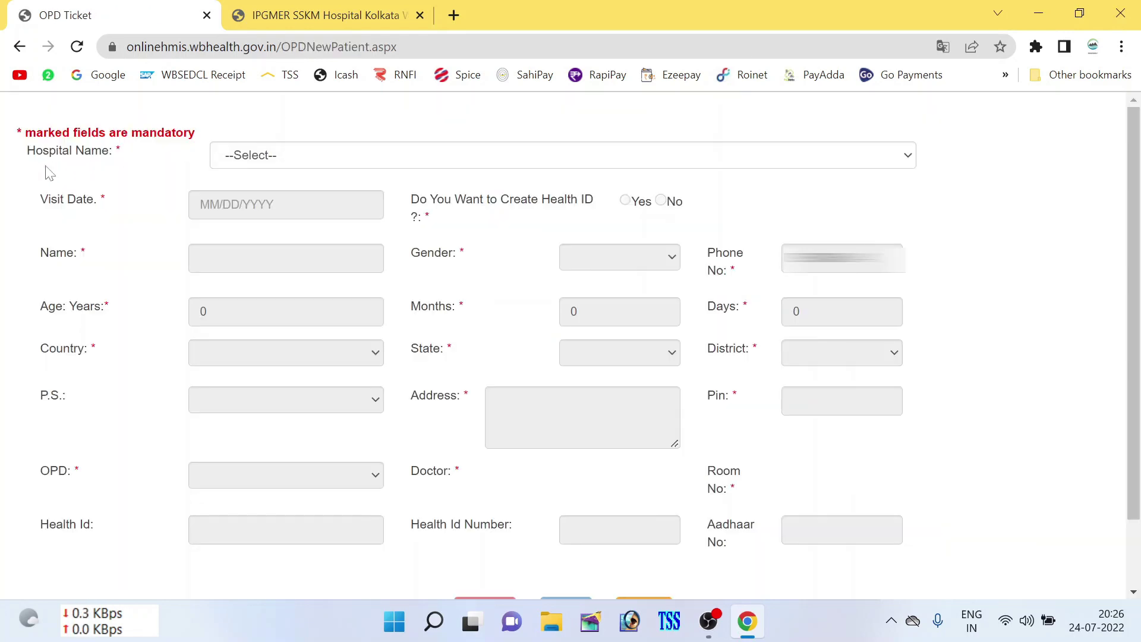
Pick Rampurhat Govt. Medical College & Hospital from the Hospital Name list.
left_click(271, 156)
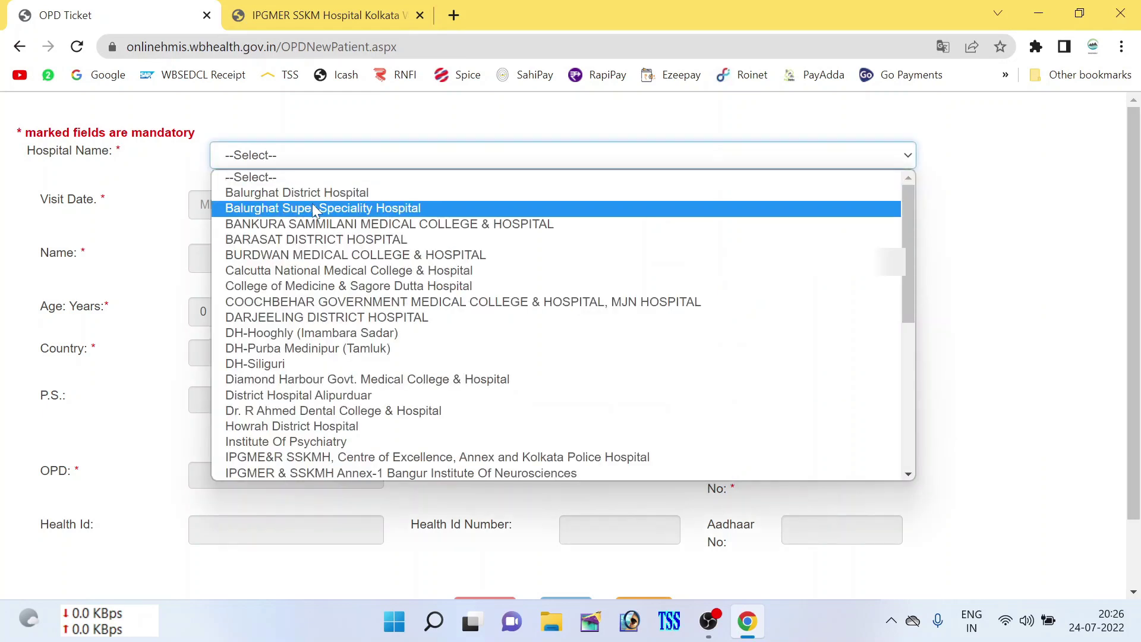
scroll(317, 208, "down", 5)
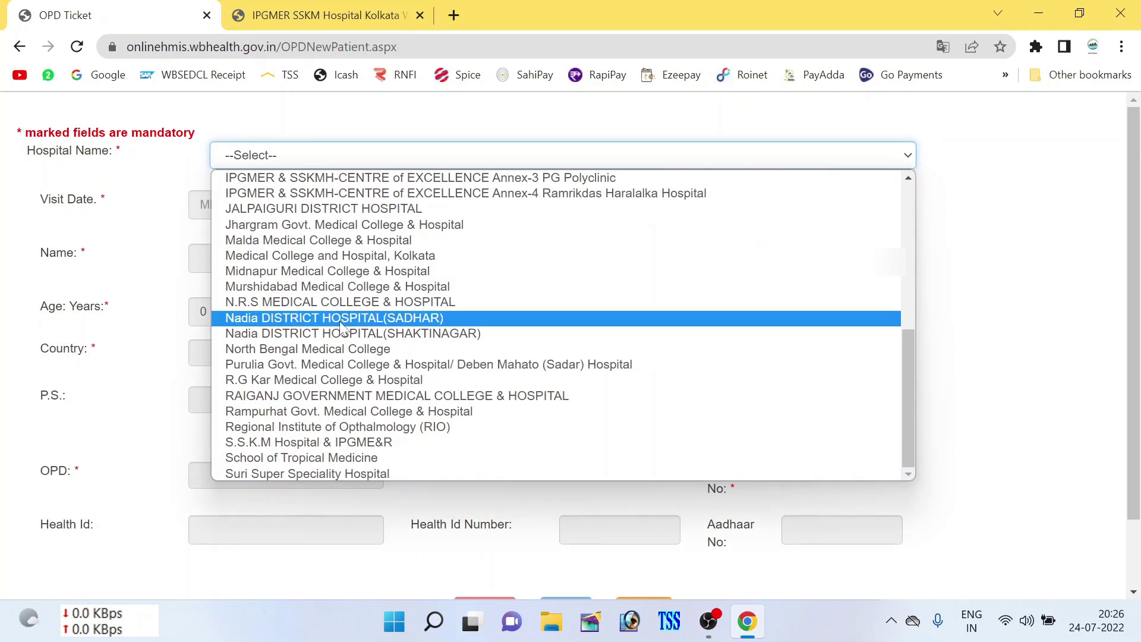
scroll(341, 326, "up", 5)
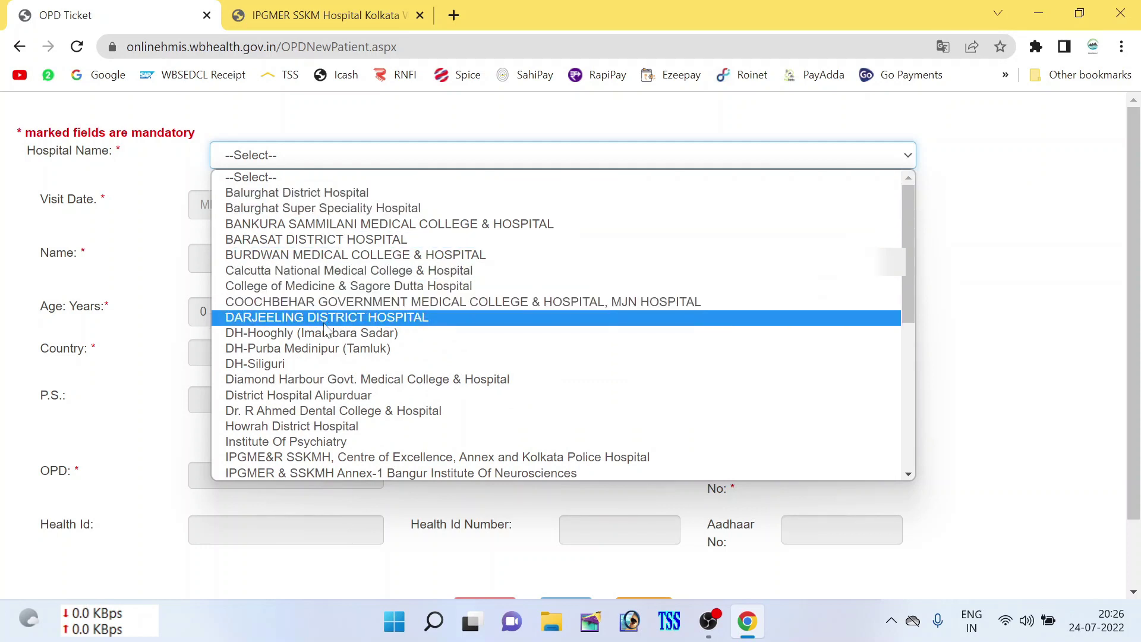
scroll(325, 330, "down", 5)
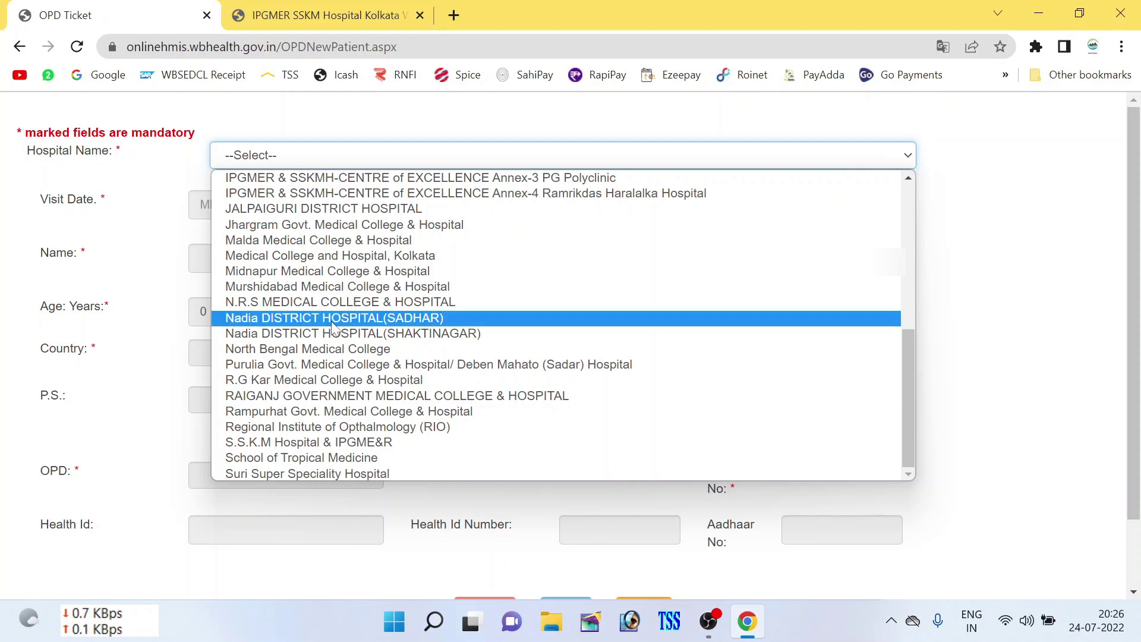
scroll(337, 328, "up", 3)
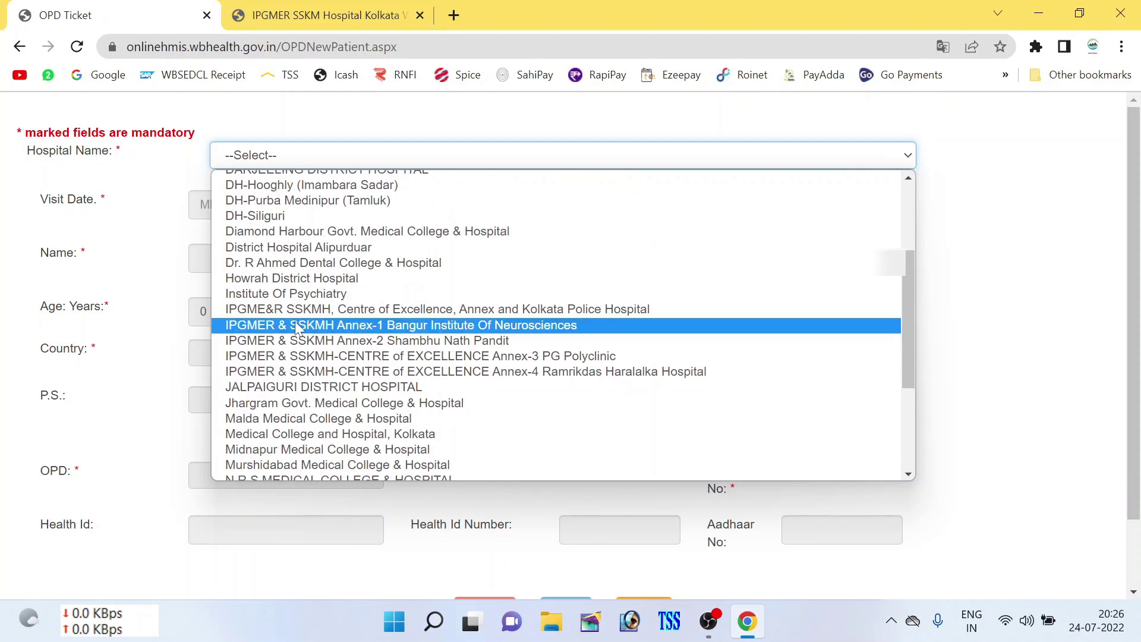
scroll(293, 325, "down", 3)
key("r")
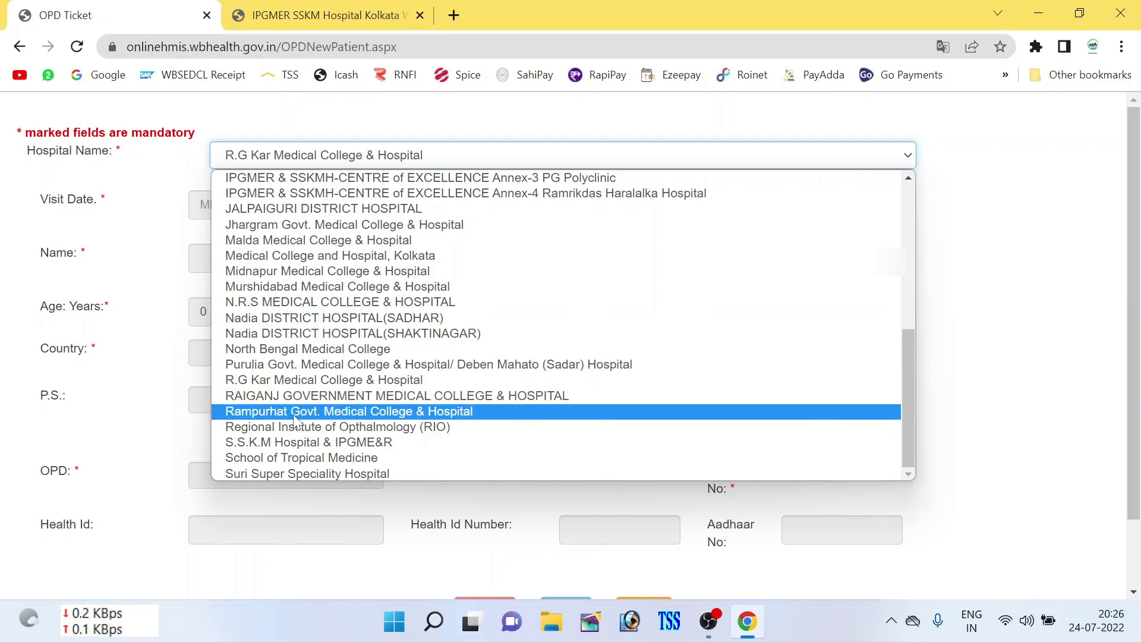
left_click(400, 417)
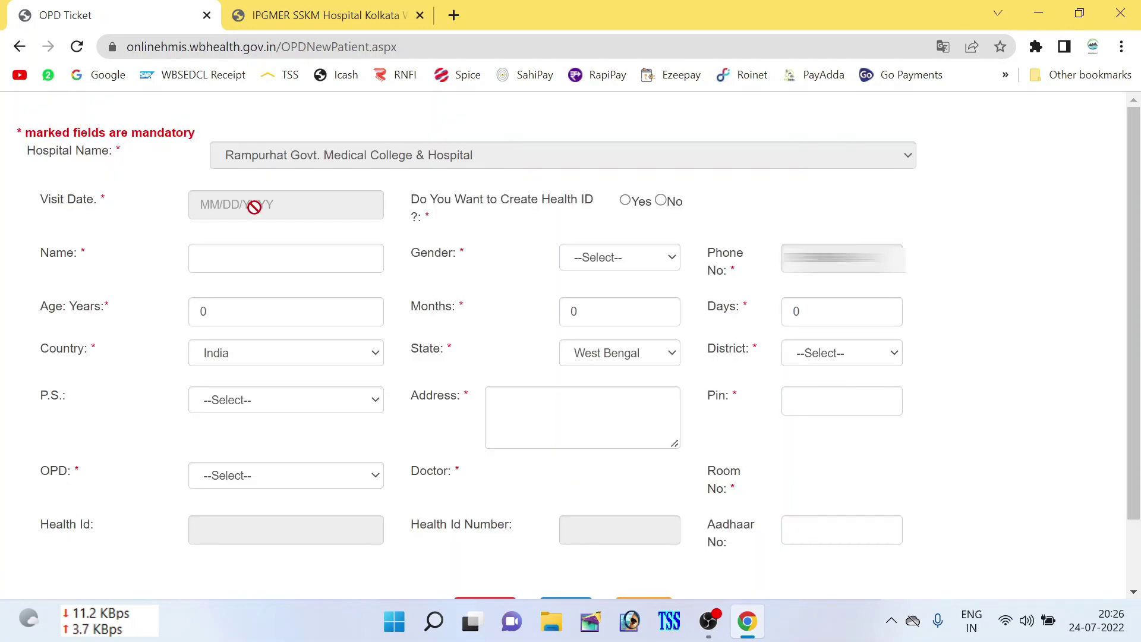
Set the visit date to 28 July 2022 in the calendar.
left_click_drag(40, 205, 97, 205)
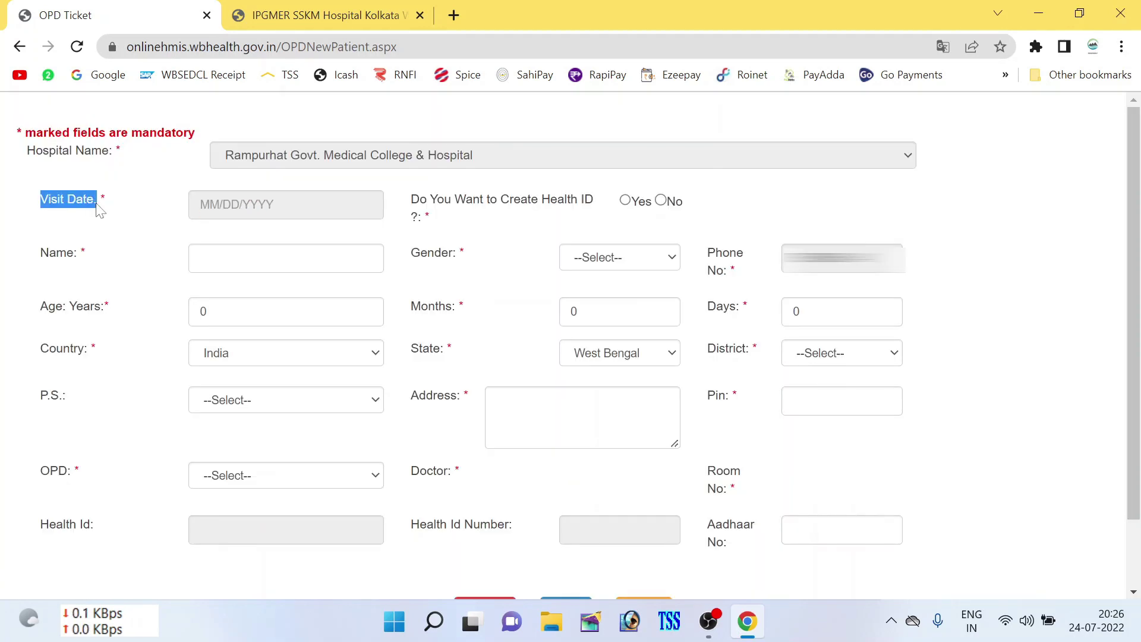
left_click(259, 194)
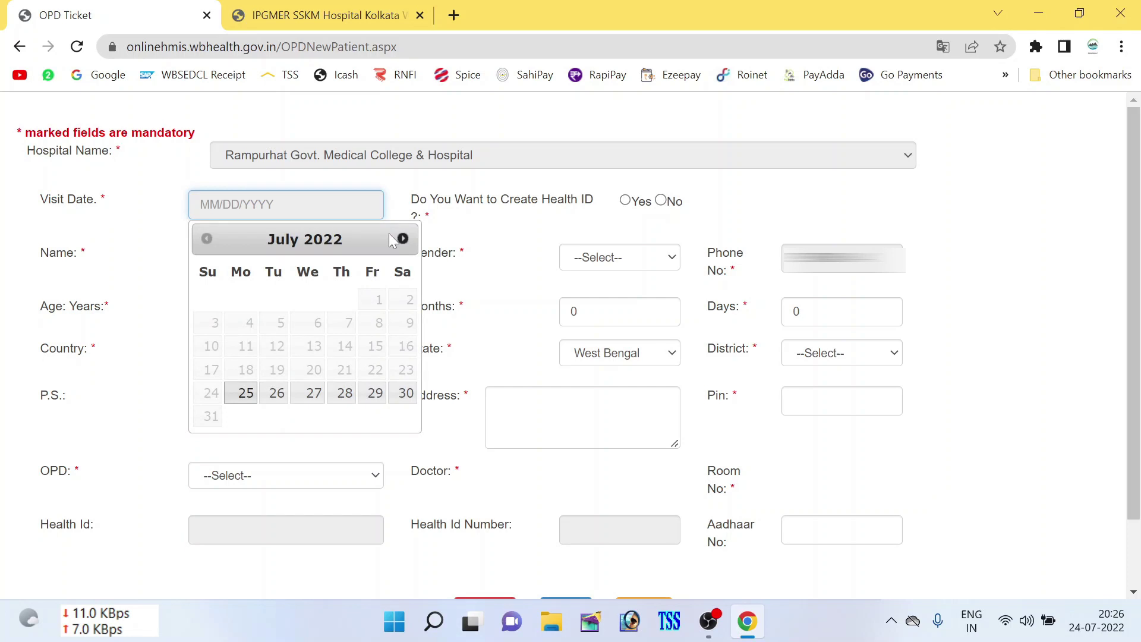
left_click(404, 239)
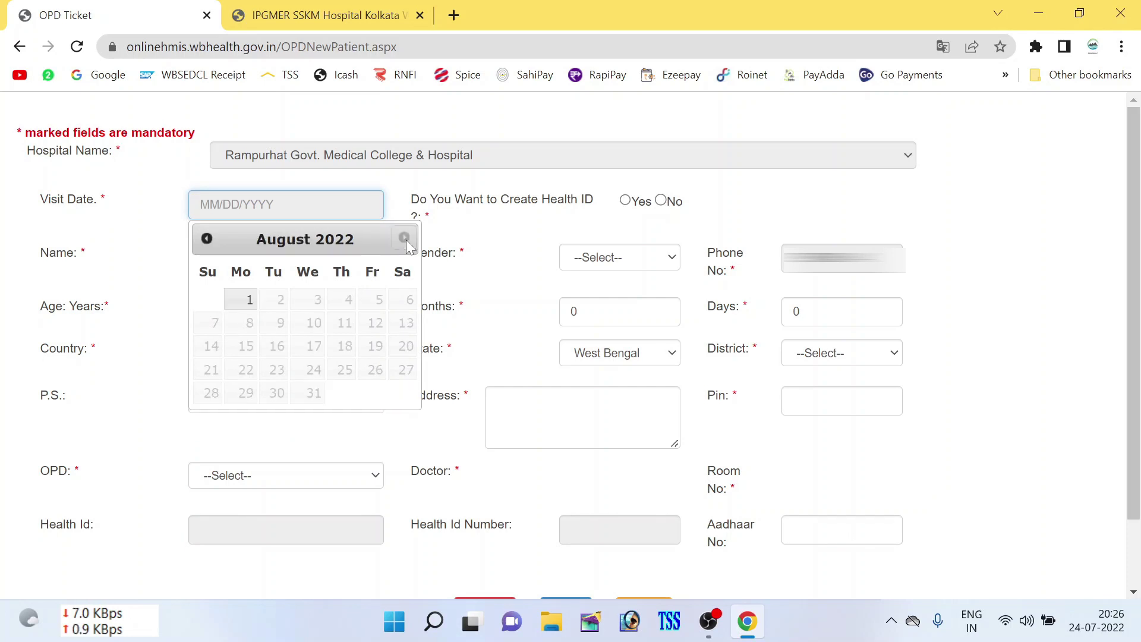
left_click(207, 239)
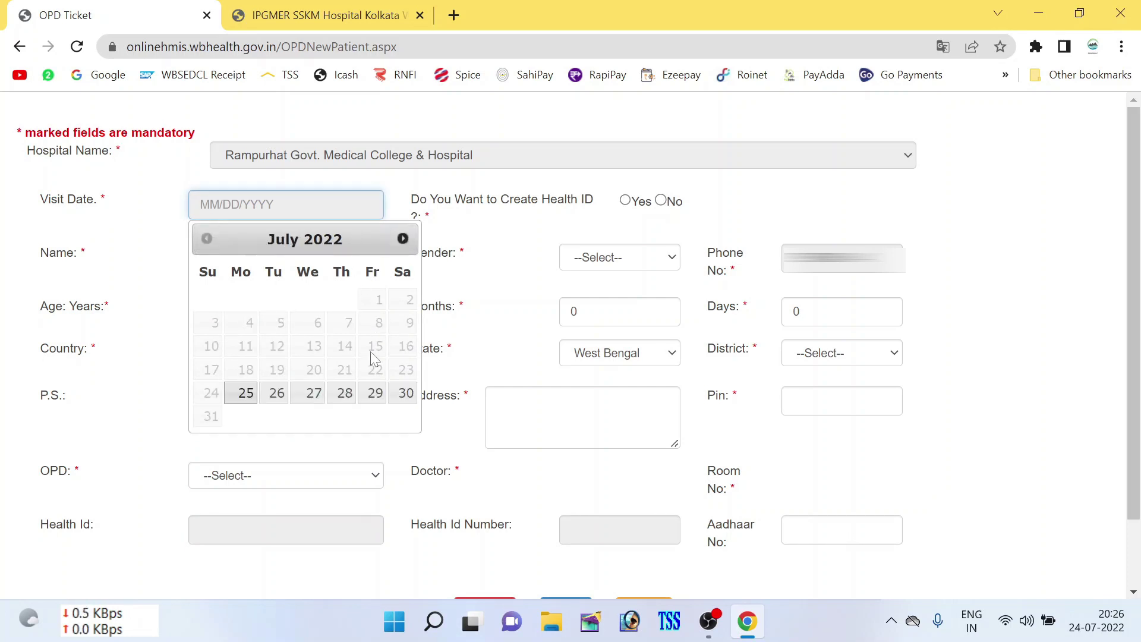
left_click(345, 393)
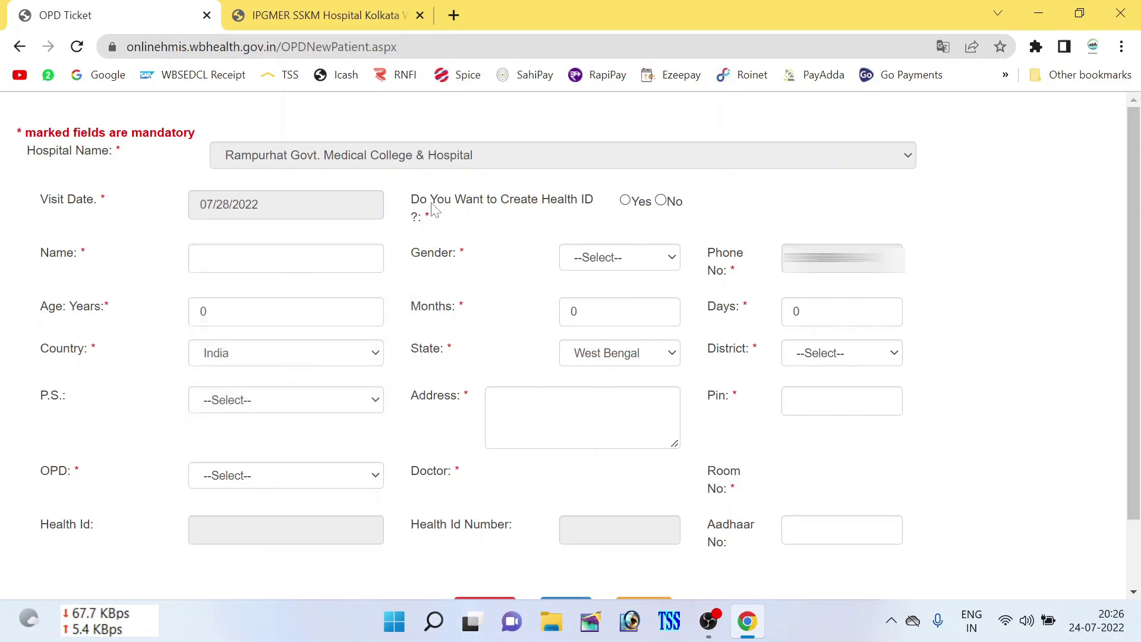
Decline the Health ID, paste in the patient's name, and set gender to Male.
left_click_drag(594, 205, 428, 204)
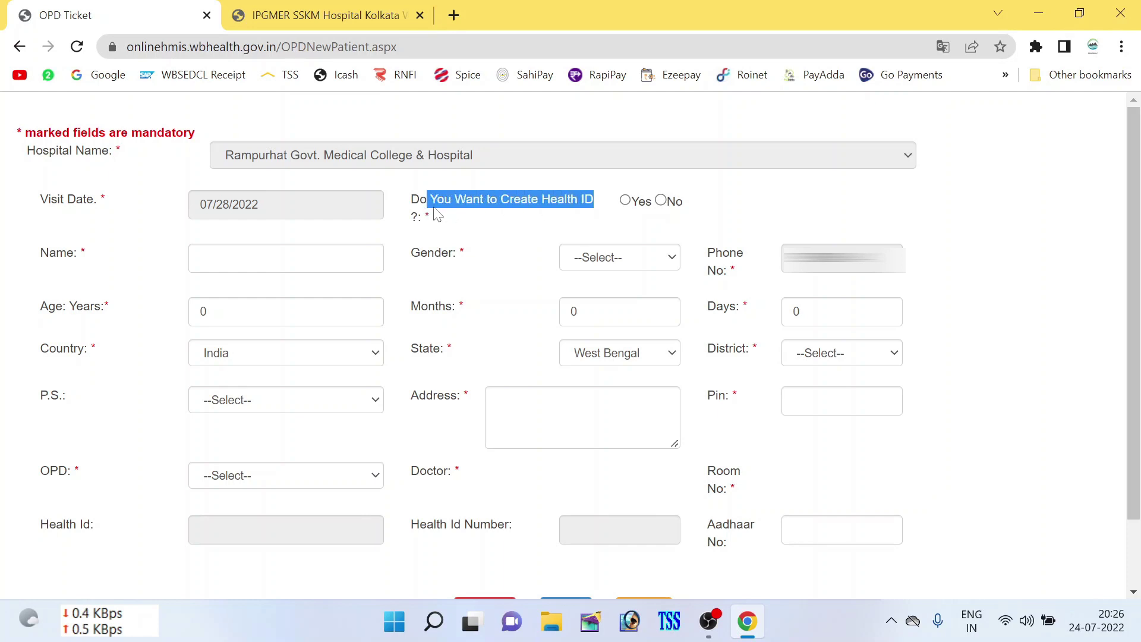
left_click(661, 201)
left_click(286, 258)
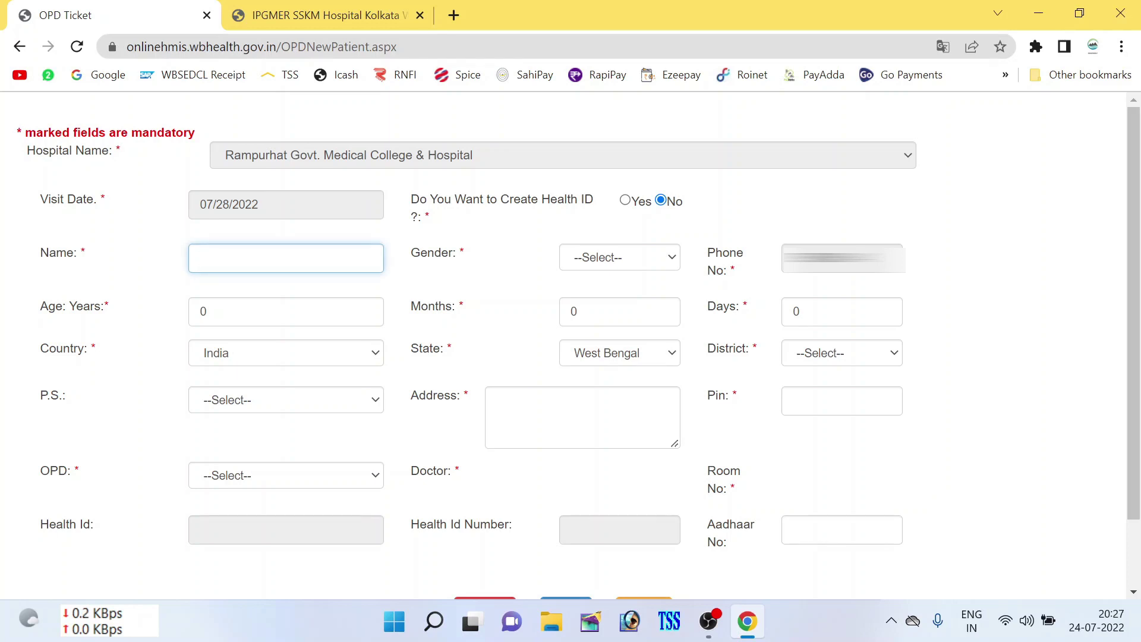
left_click(598, 261)
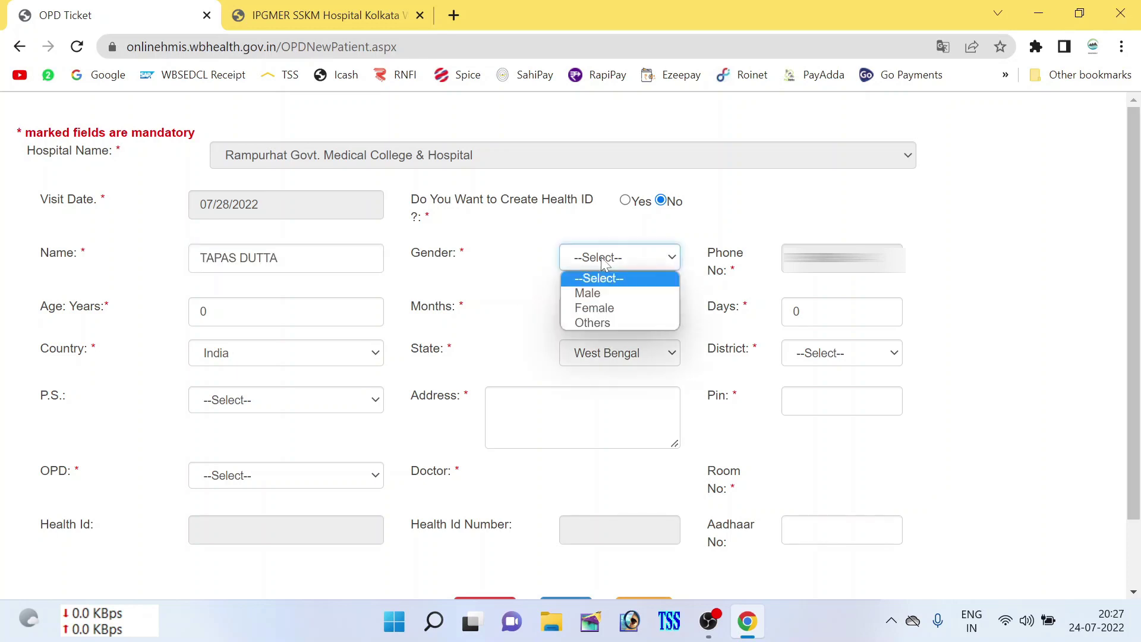
left_click(605, 294)
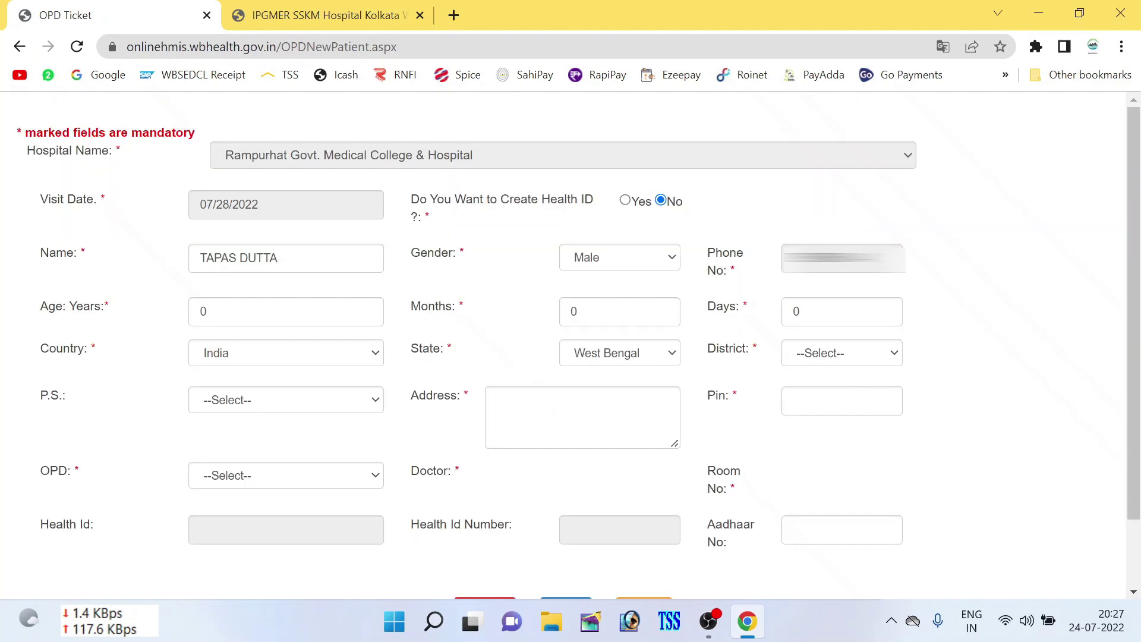
double_click(193, 312)
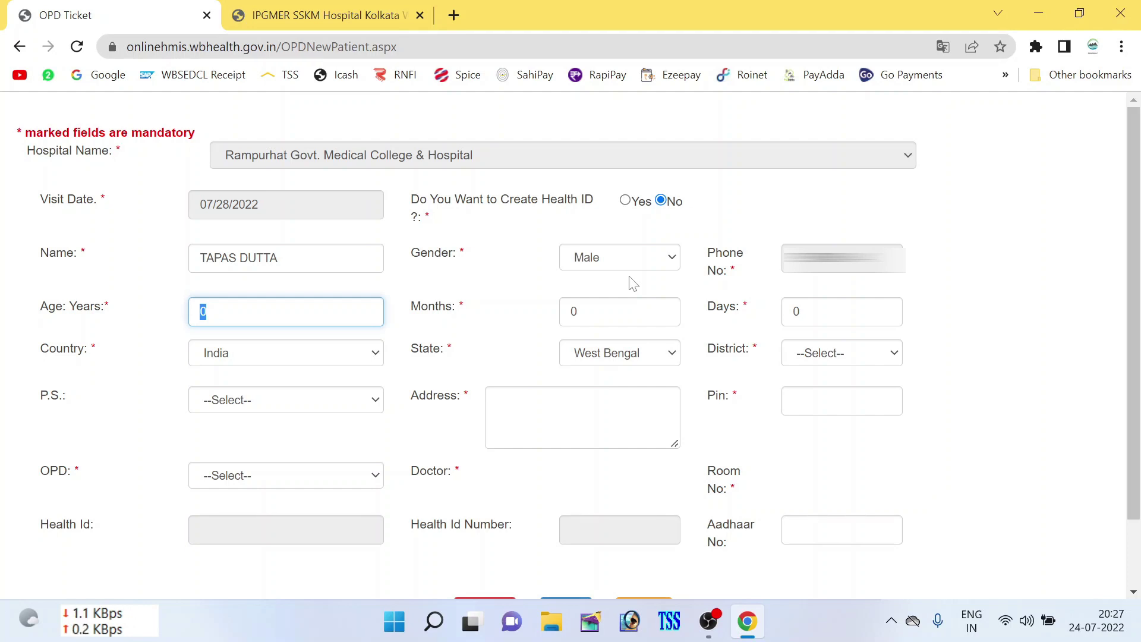
Enter age 65 years, 1 month, 2 days, keeping country India and state West Bengal.
type("10")
key("Tab")
type("1")
key("Tab")
type("2")
left_click(350, 355)
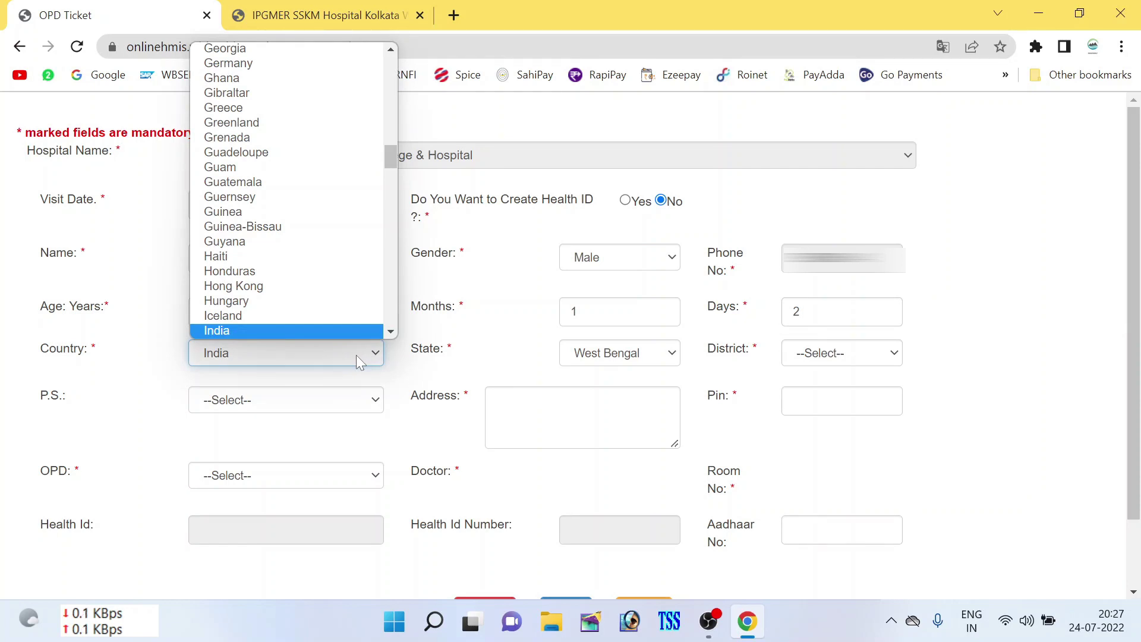
left_click(355, 355)
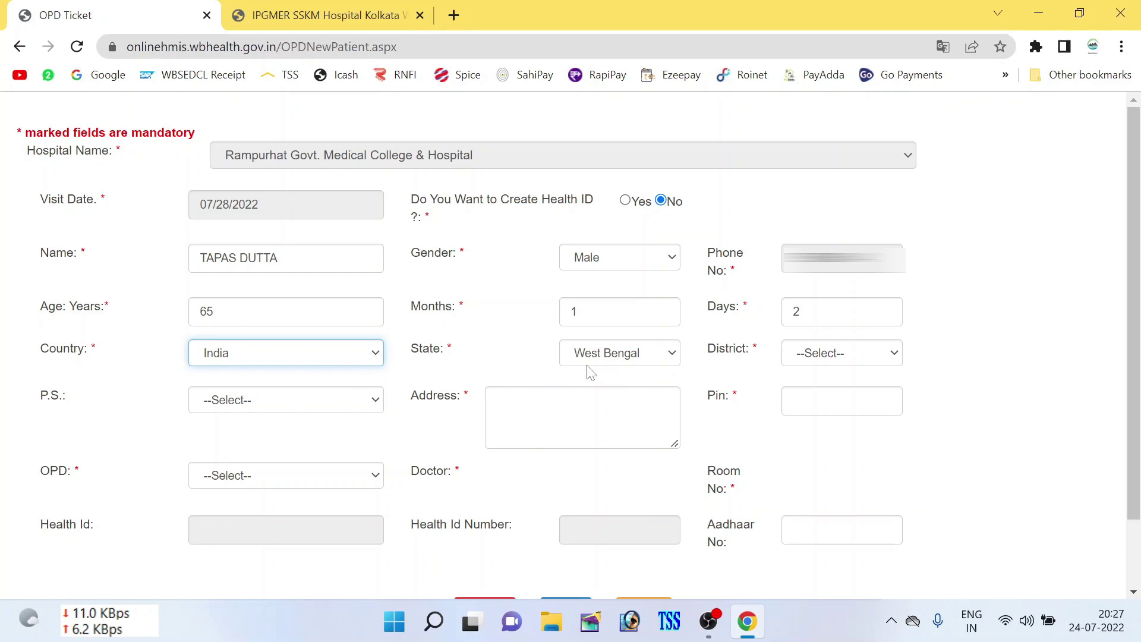
left_click(653, 360)
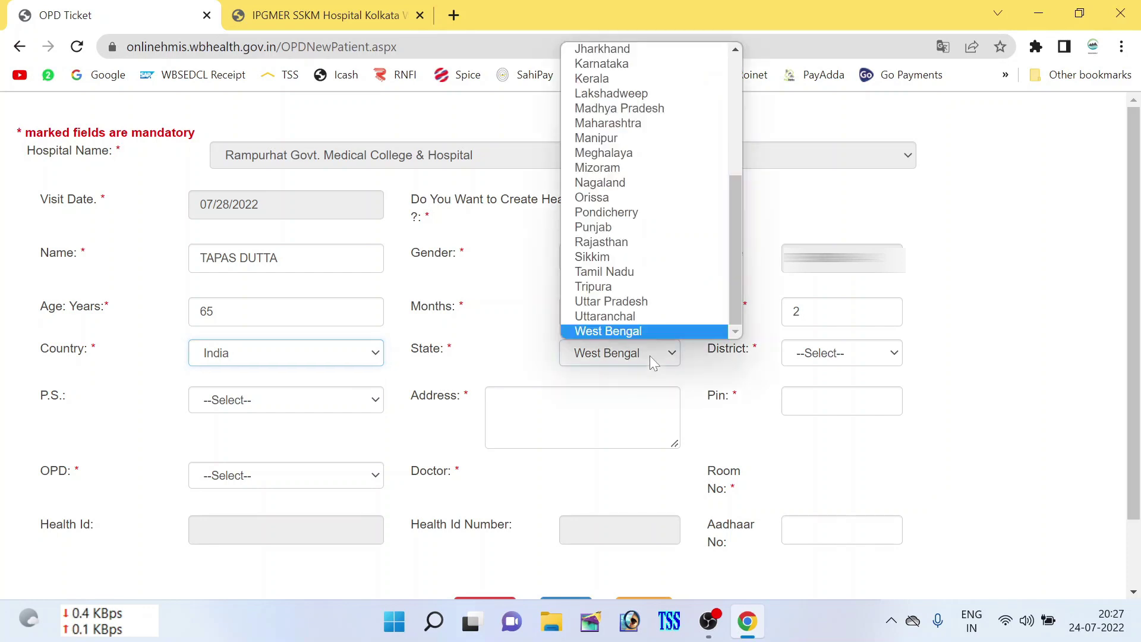
left_click(652, 358)
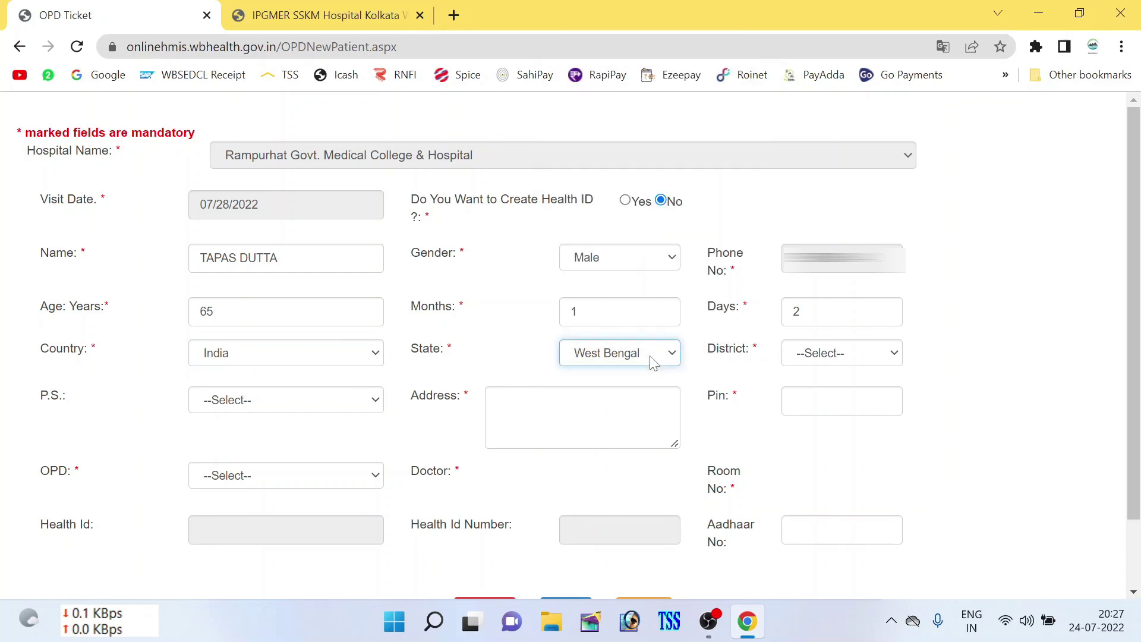
Choose district Birbhum and police station Sainthia.
left_click(827, 356)
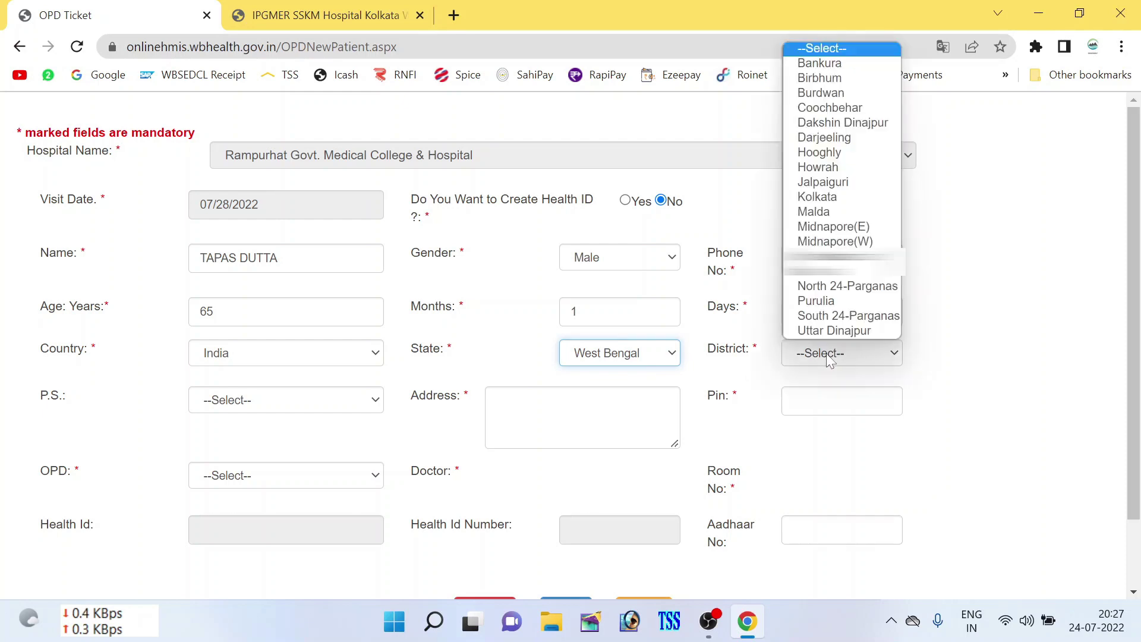
left_click(827, 79)
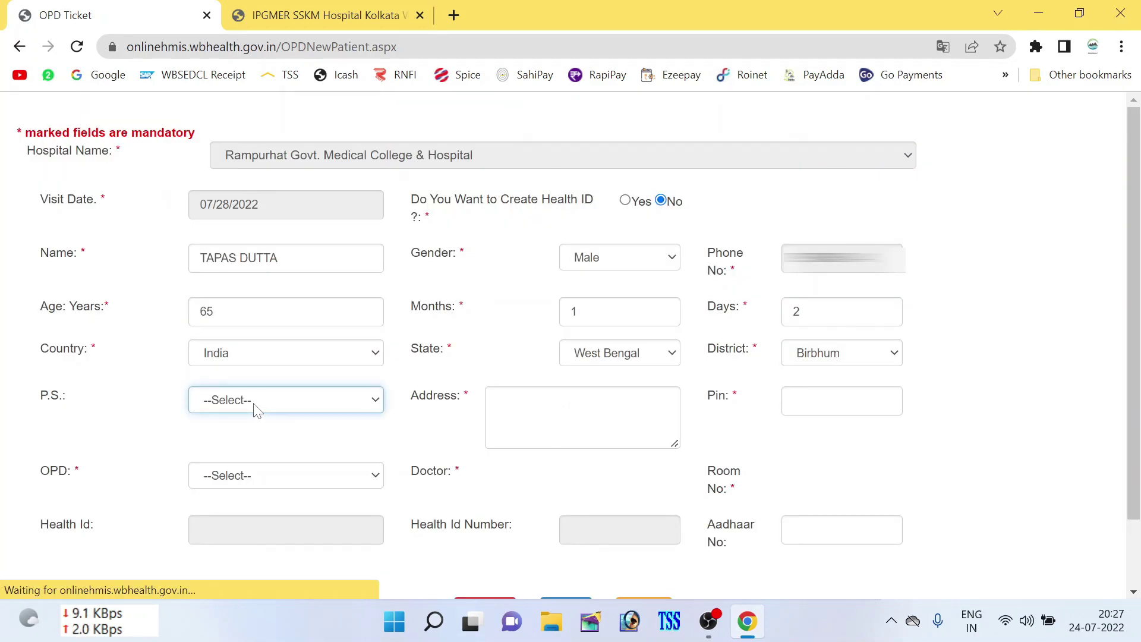
left_click(254, 404)
scroll(265, 355, "down", 1)
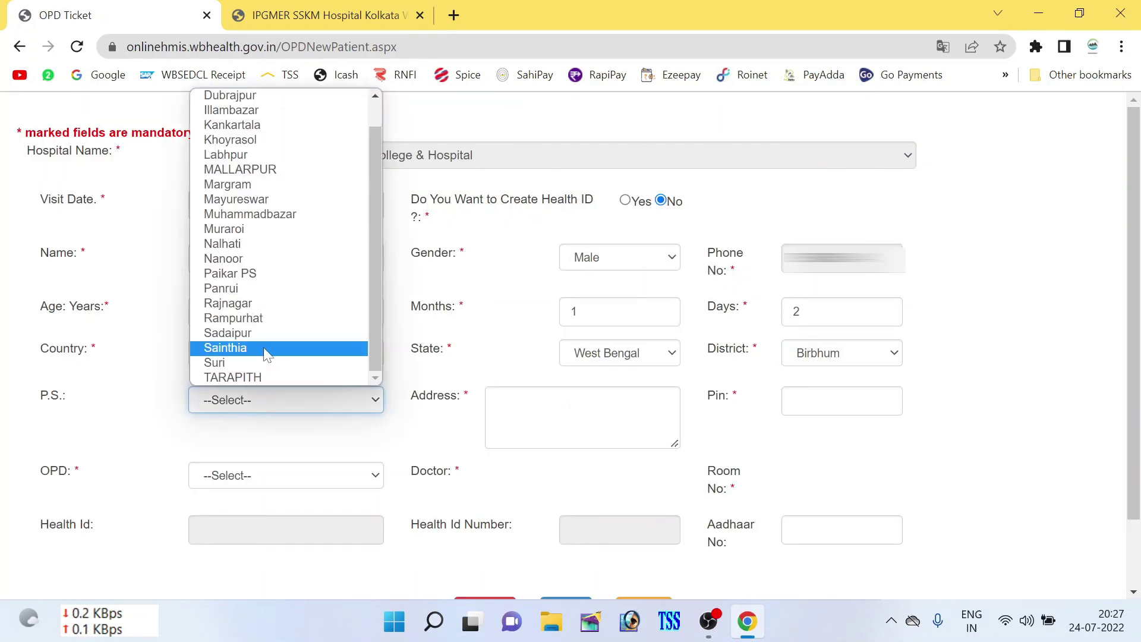
left_click(263, 348)
left_click(499, 401)
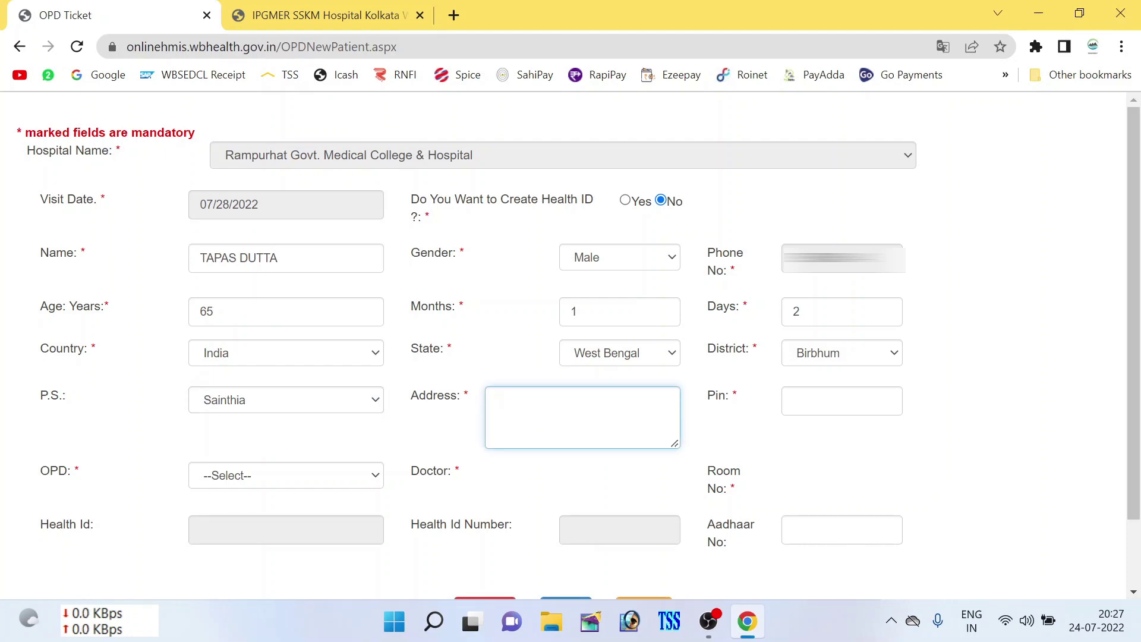
Paste the patient's address, fill the PIN, and select the MEDICINE OPD department.
left_click_drag(606, 401, 484, 422)
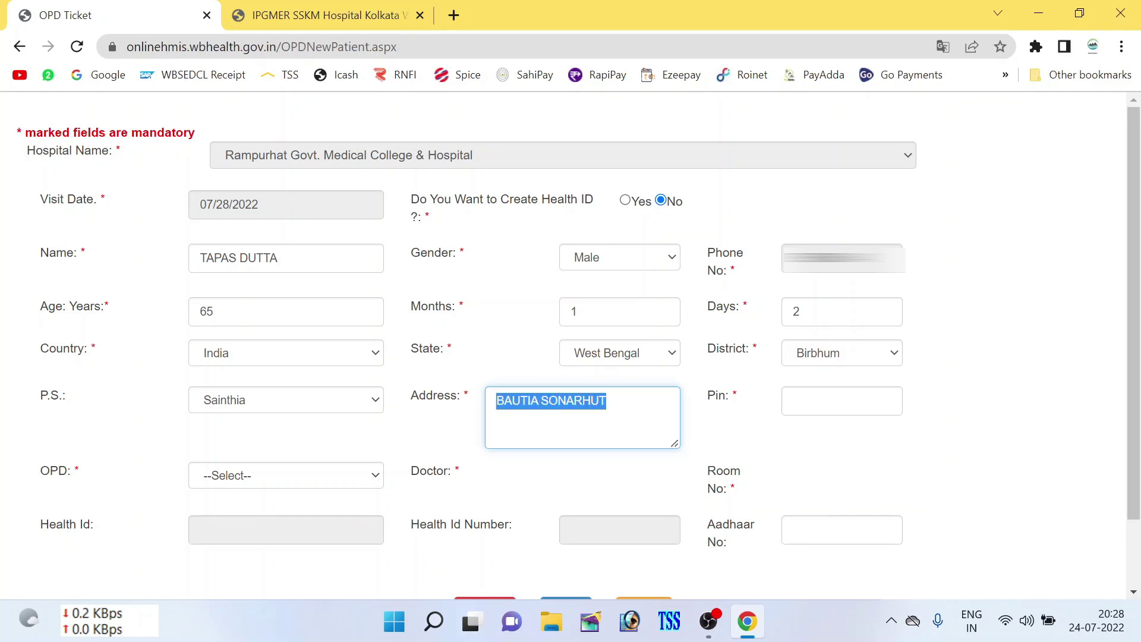
left_click(842, 401)
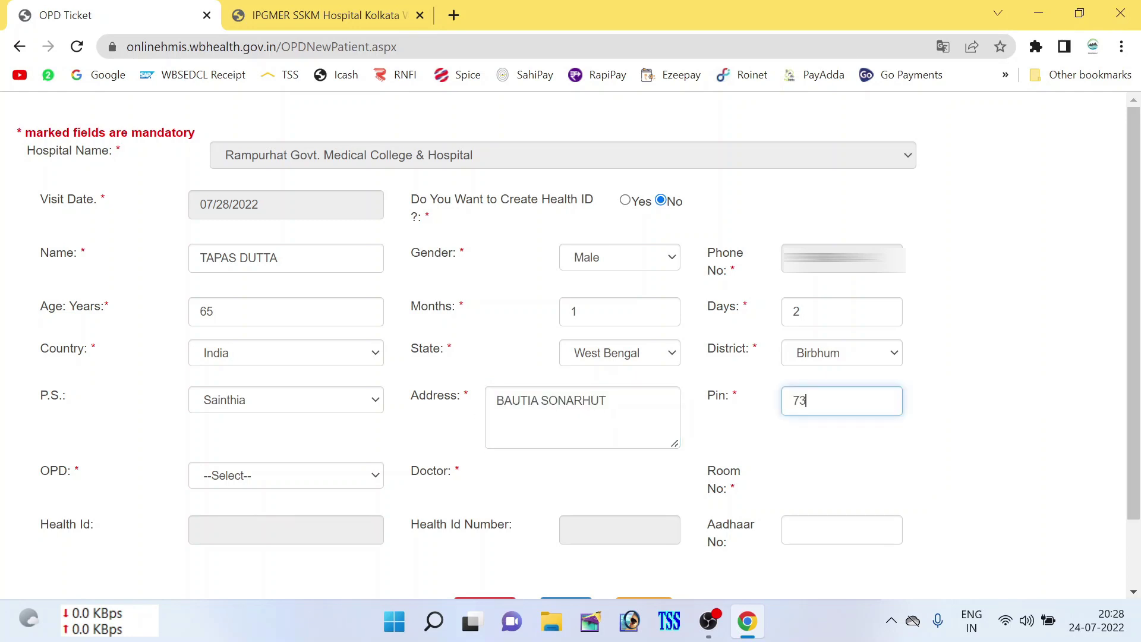
left_click(264, 483)
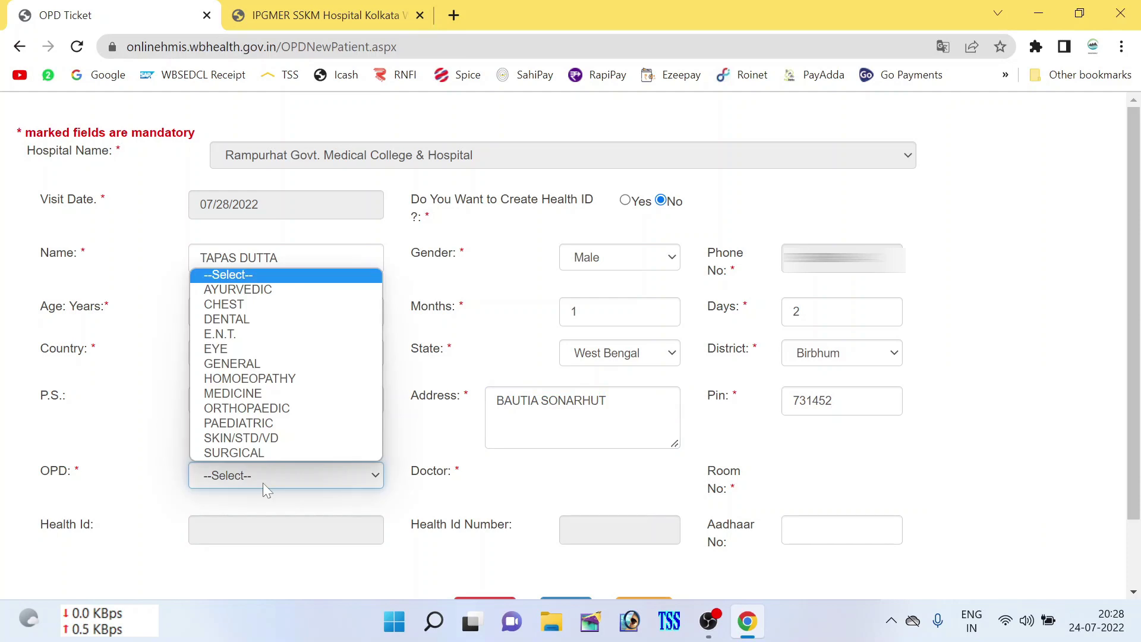
left_click(263, 483)
left_click(262, 483)
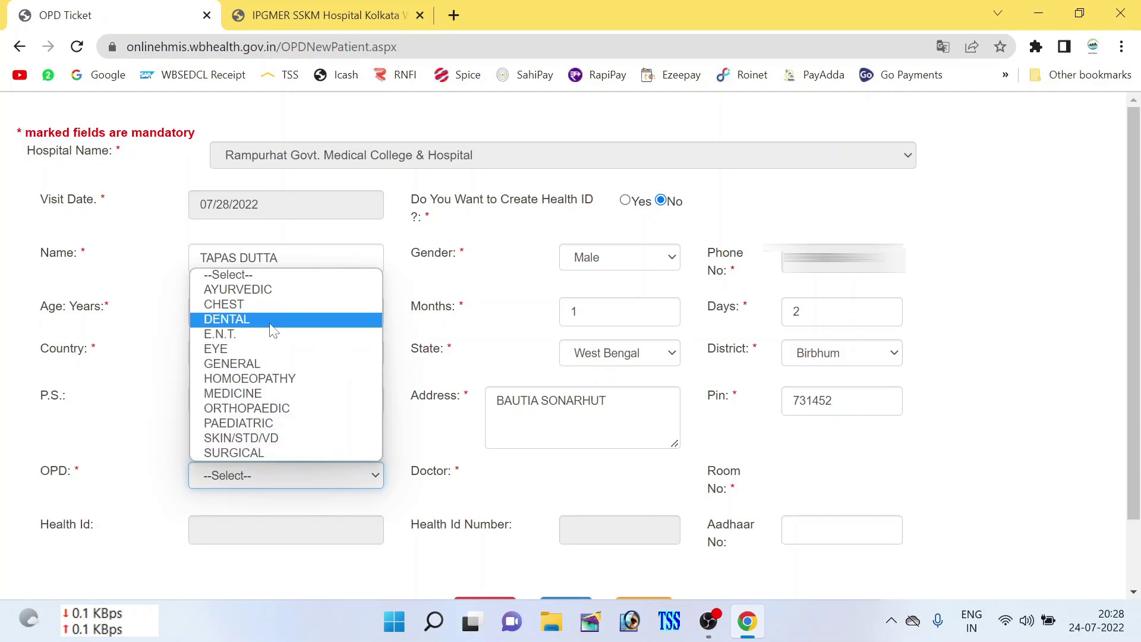
left_click(264, 395)
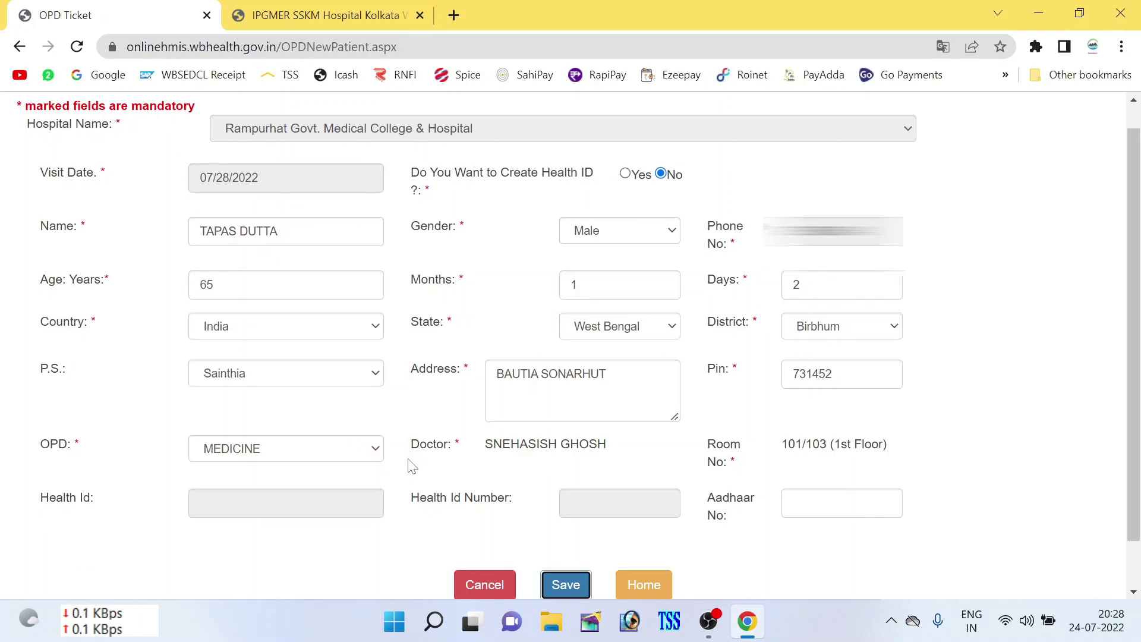
Review the assigned doctor and room 101/103 (1st Floor) by highlighting them.
left_click_drag(482, 450, 623, 450)
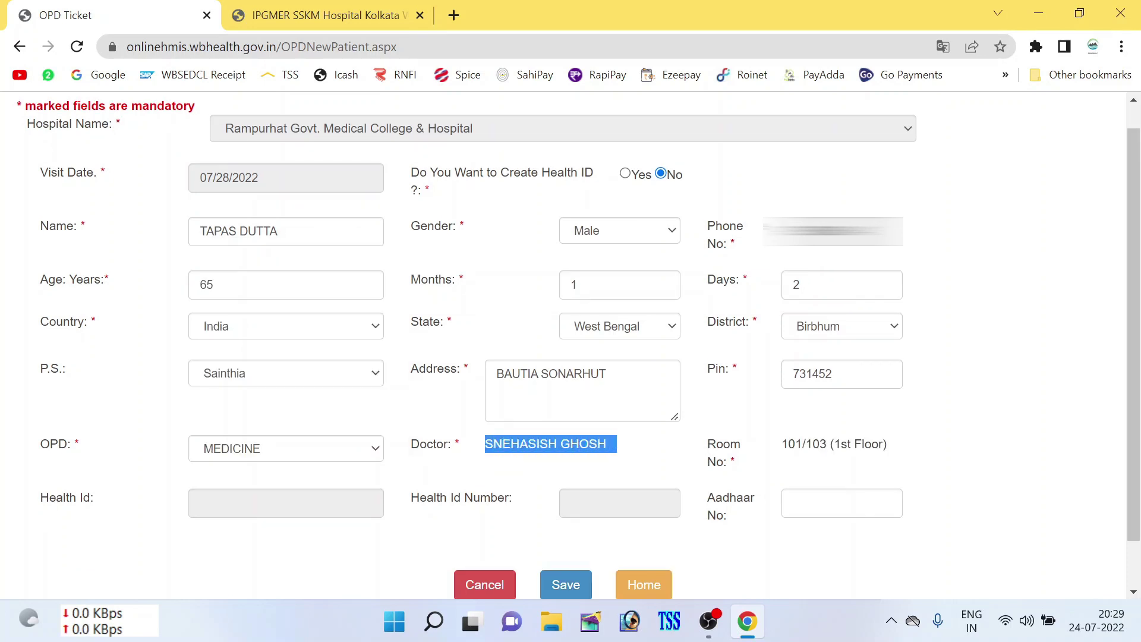
left_click(501, 463)
left_click_drag(485, 450, 612, 458)
left_click_drag(710, 446, 849, 452)
left_click(805, 484)
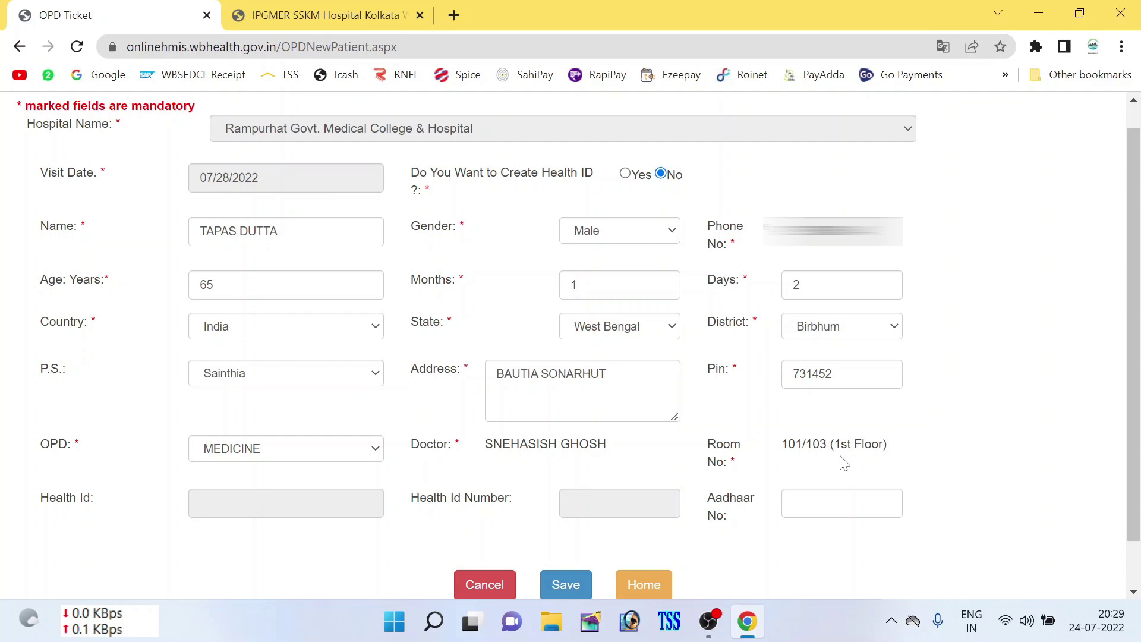
left_click_drag(782, 444, 891, 450)
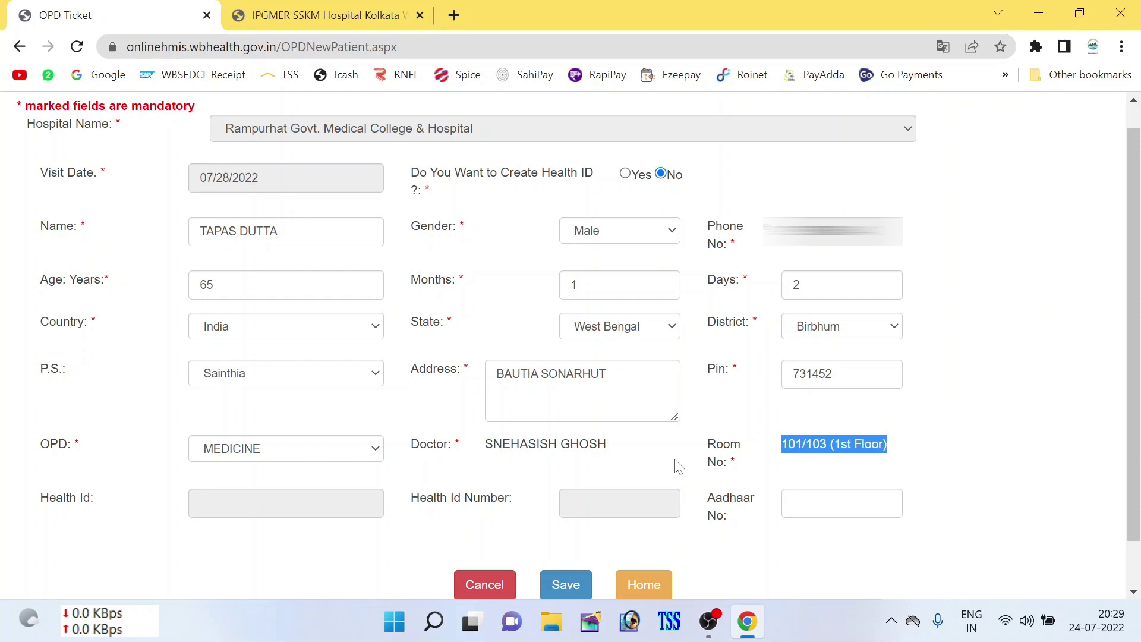
Save the completed form to generate the MEDICINE OPD Patient Card print preview.
left_click(827, 464)
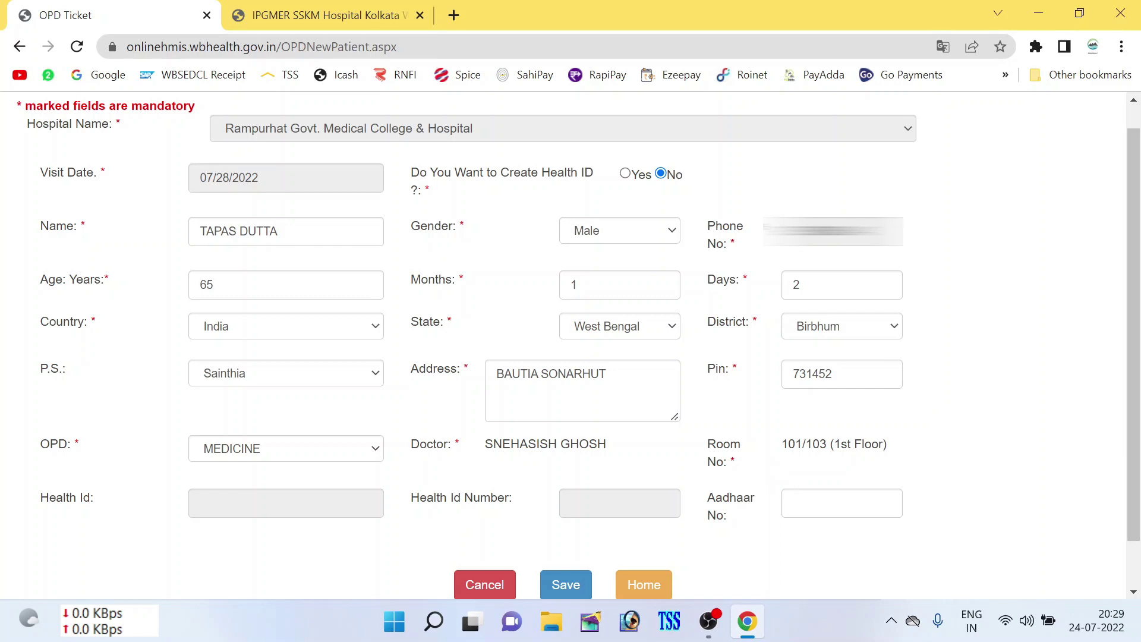
left_click(842, 503)
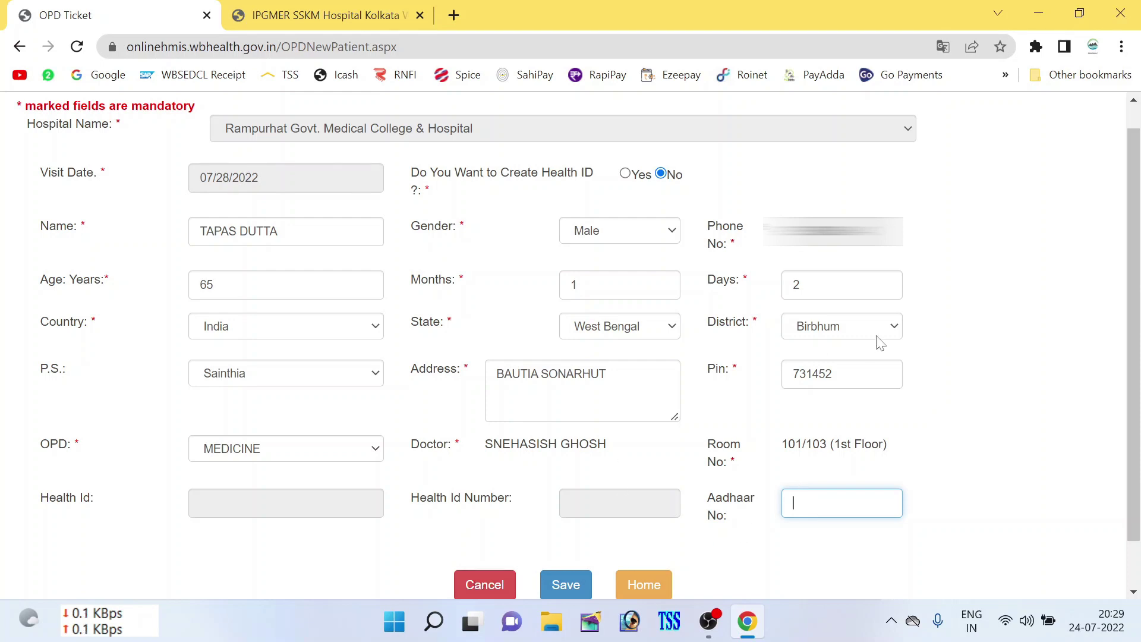
left_click(581, 587)
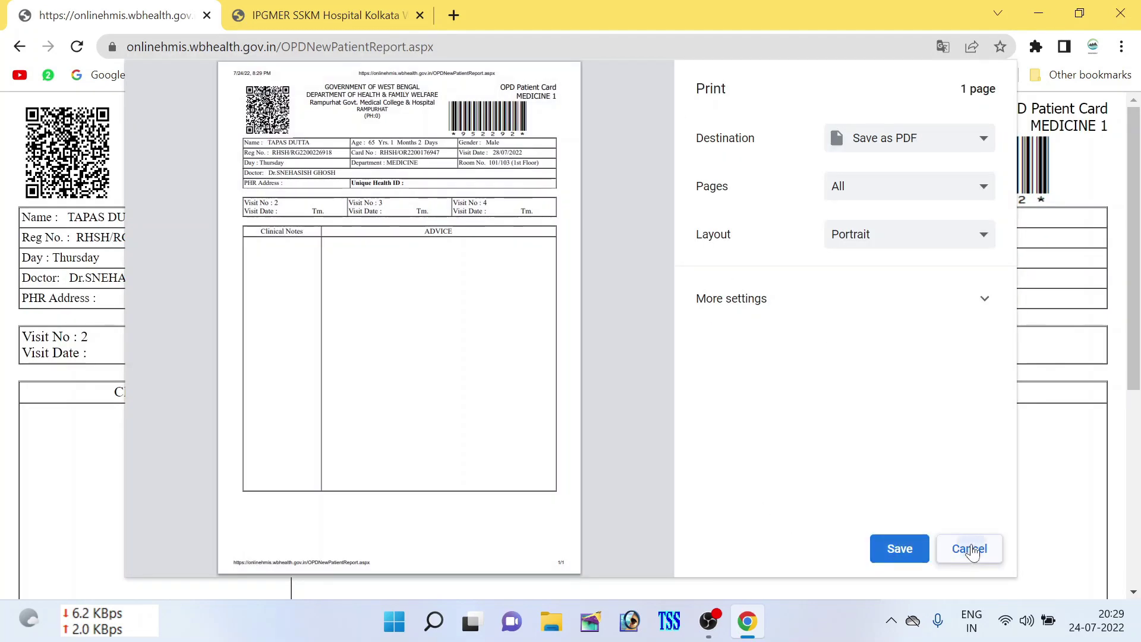
Cancel the print dialog and review the MEDICINE OPD Patient Card dated 28/07/2022.
left_click(968, 549)
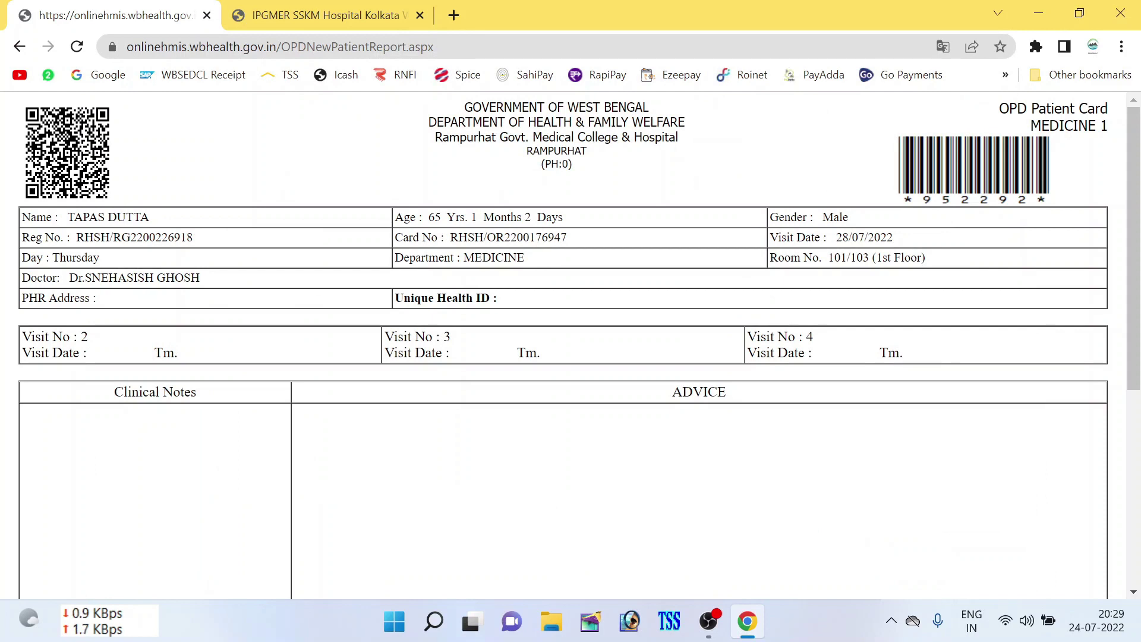
left_click_drag(59, 218, 191, 237)
left_click(189, 240)
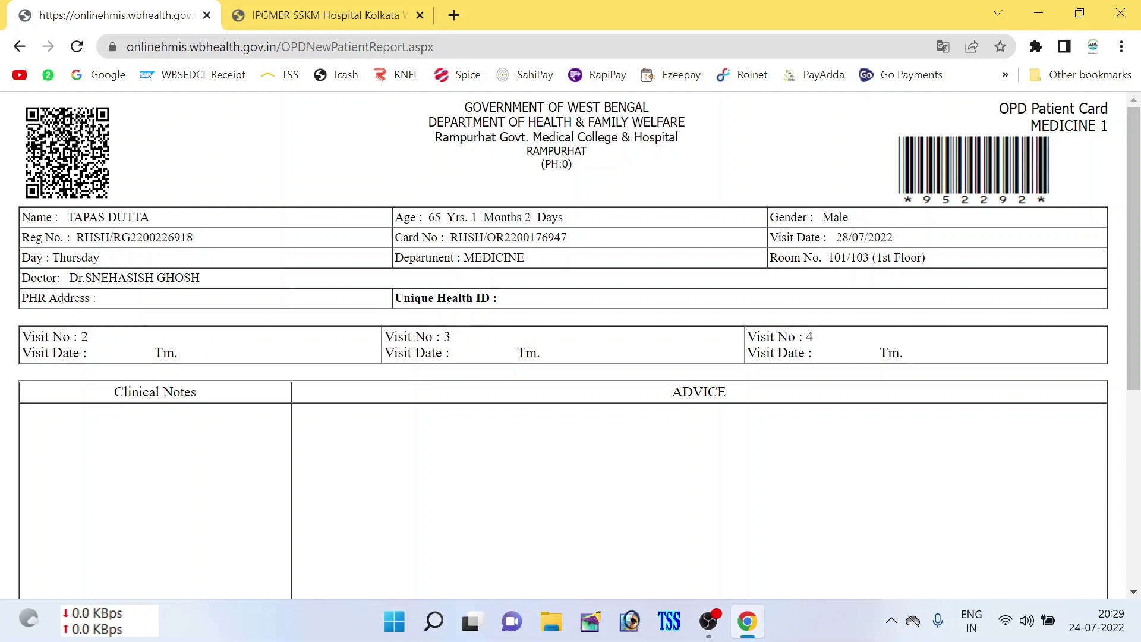
left_click_drag(458, 237, 595, 241)
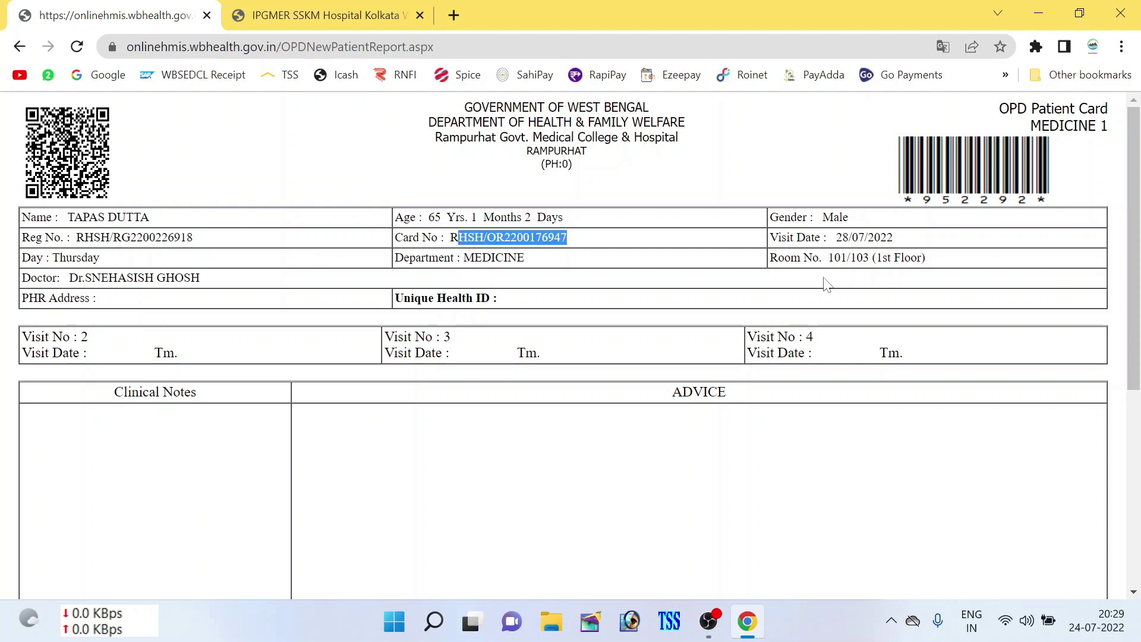
left_click_drag(835, 237, 918, 239)
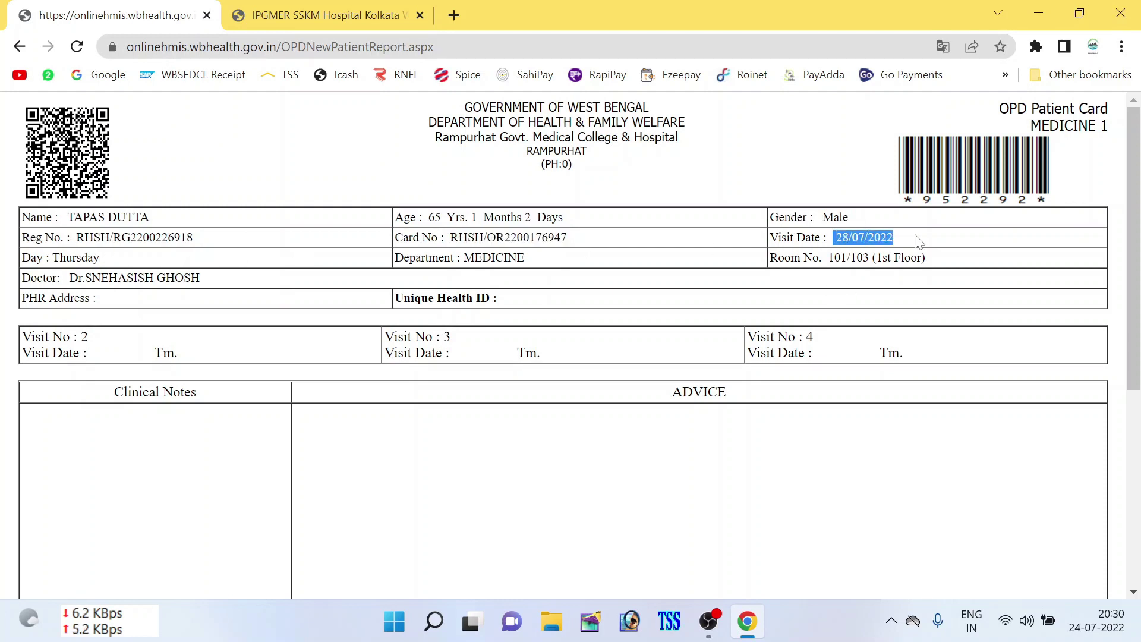
scroll(580, 393, "down", 3)
scroll(580, 394, "down", 3)
scroll(578, 395, "up", 6)
scroll(476, 398, "down", 6)
scroll(600, 523, "up", 6)
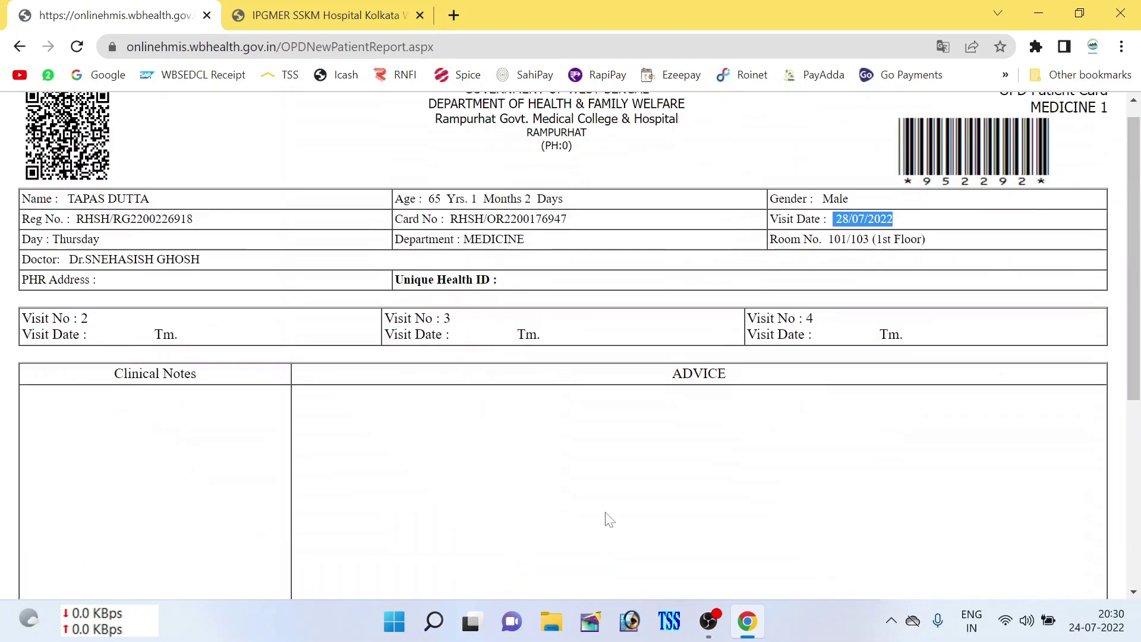